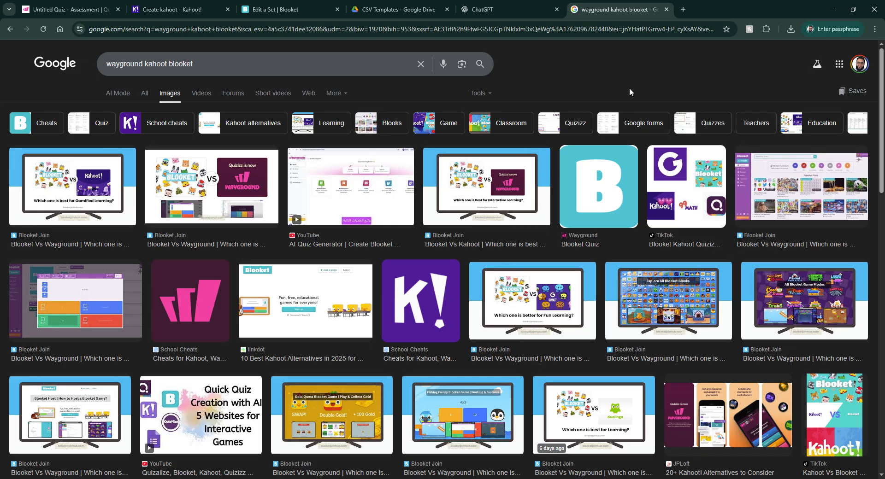
Start a new Wayground assessment from a spreadsheet import and open its sample template in Google Sheets to view the multiple choice format.
{"action": "left_click", "coordinate": [64, 9]}
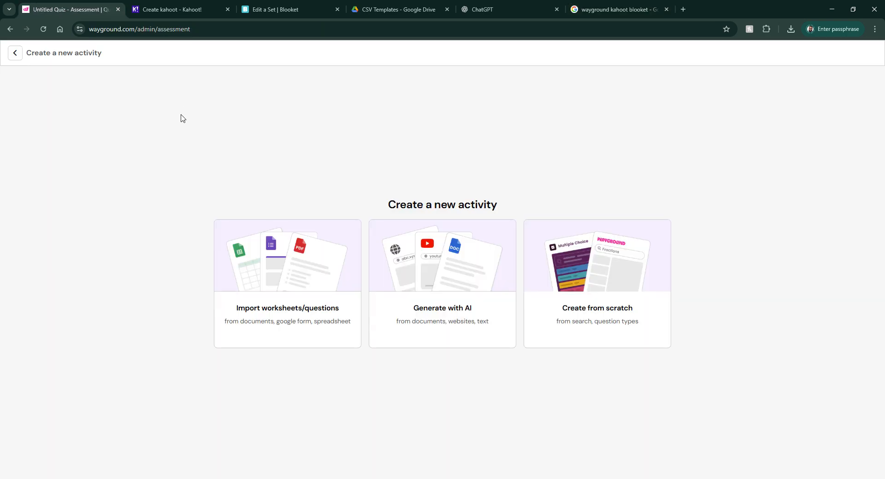
{"action": "left_click", "coordinate": [15, 53]}
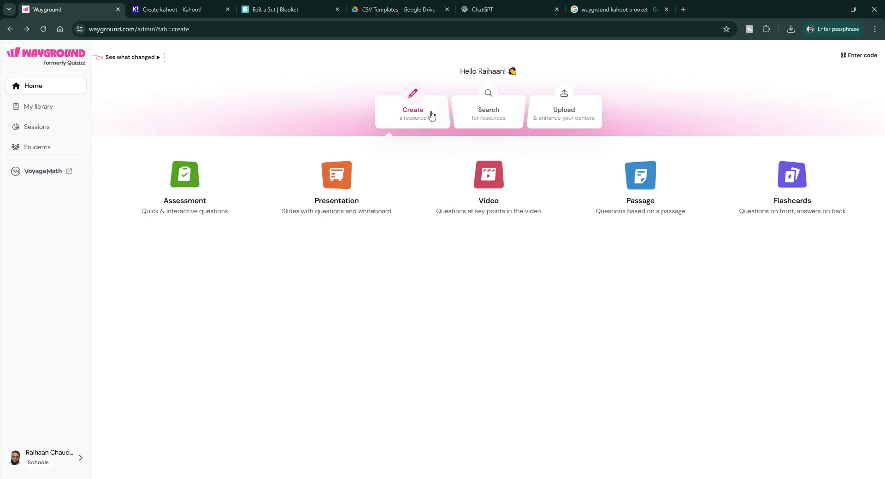
{"action": "left_click", "coordinate": [184, 183]}
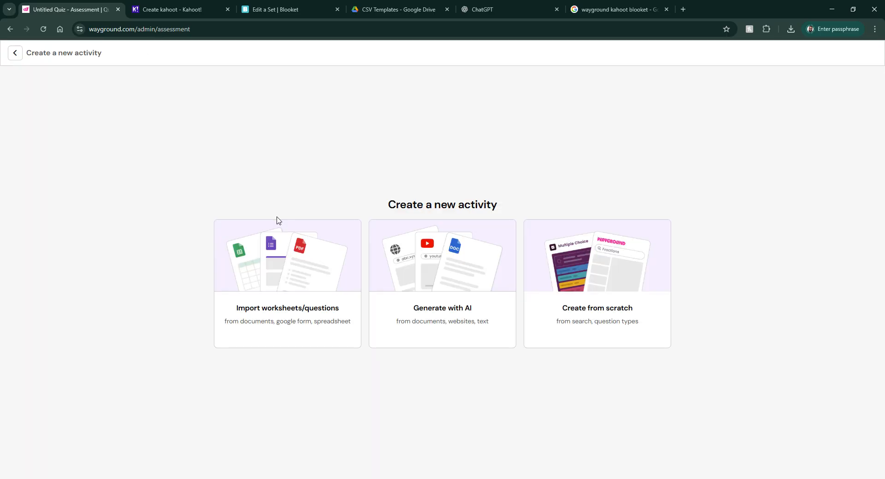
{"action": "left_click", "coordinate": [288, 317]}
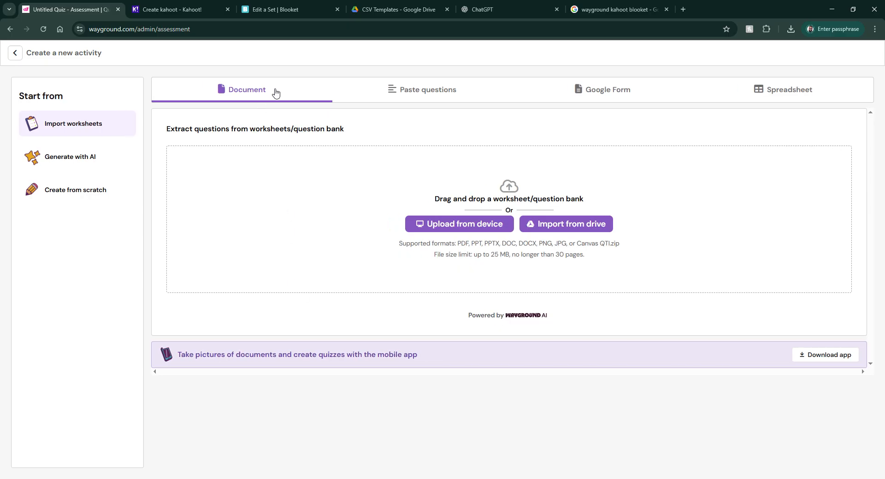
{"action": "left_click", "coordinate": [766, 96]}
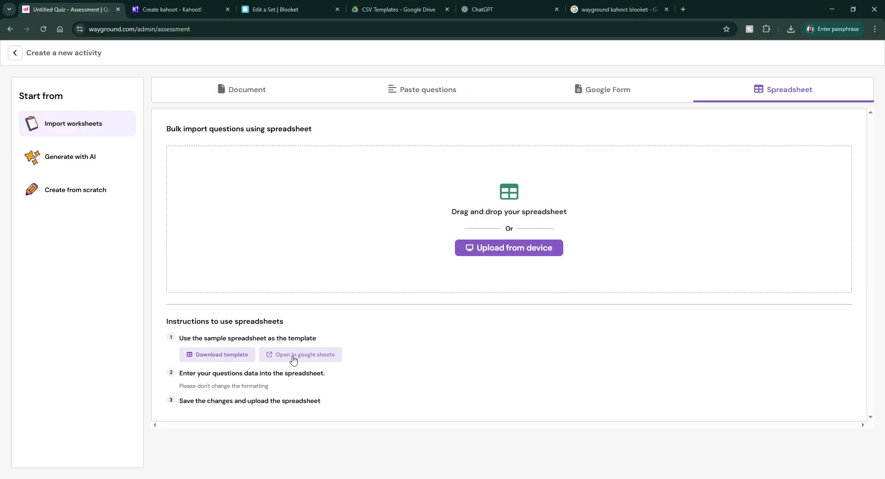
{"action": "left_click", "coordinate": [291, 354]}
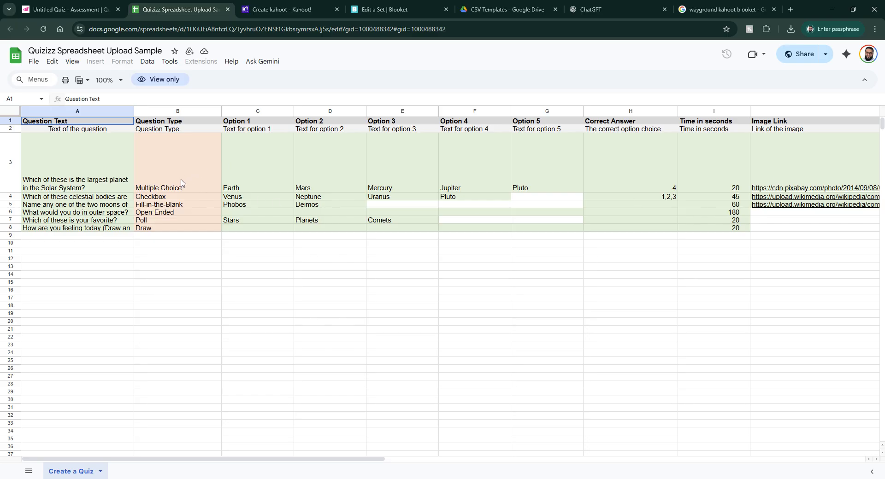
{"action": "left_click", "coordinate": [166, 184]}
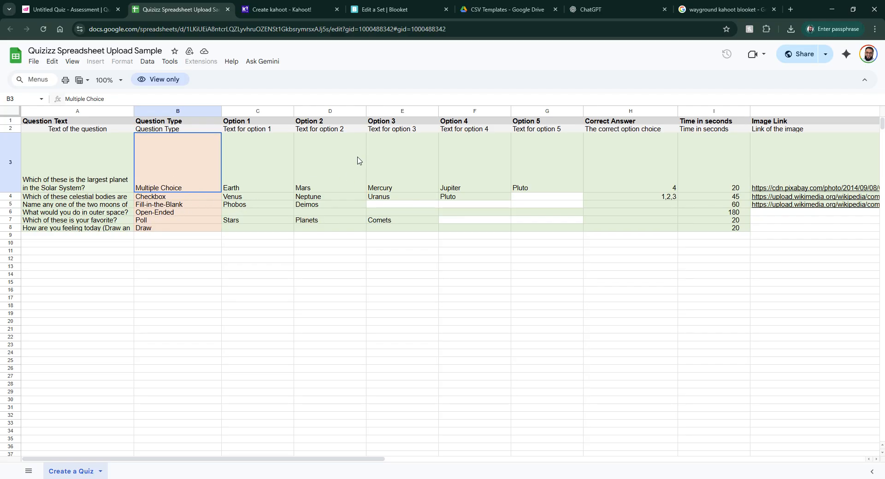
In ChatGPT, attach A Level Computer Science Hodder.pdf and write a prompt for 50 multiple choice questions on chapter 1 (data representation), with 4 options each.
{"action": "left_click", "coordinate": [596, 10]}
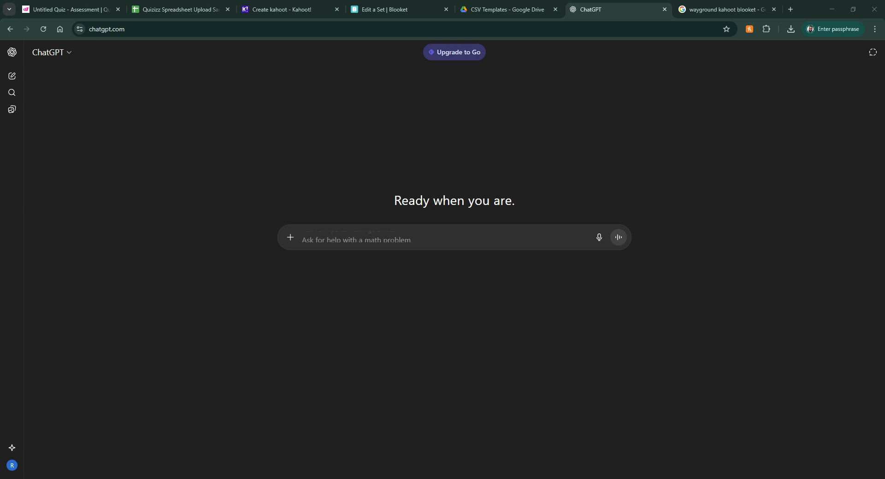
{"action": "left_click_drag", "start_coordinate": [0, 239], "coordinate": [384, 247]}
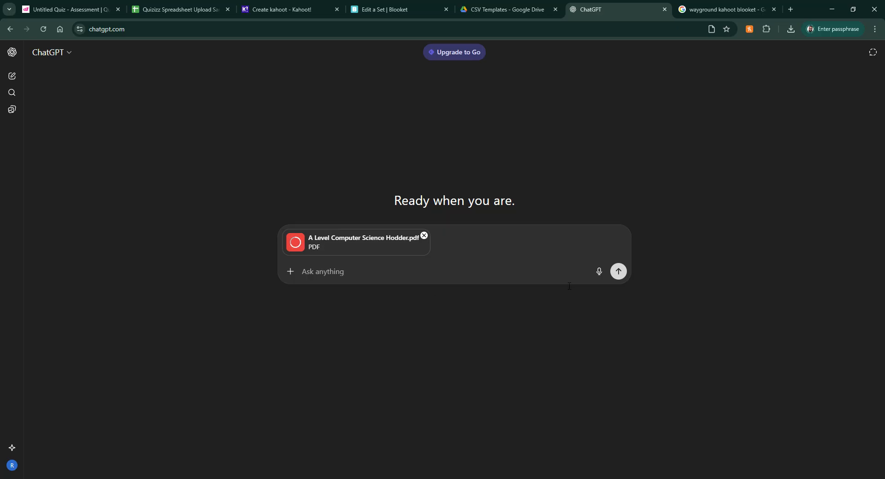
{"action": "type", "text": "Please create"}
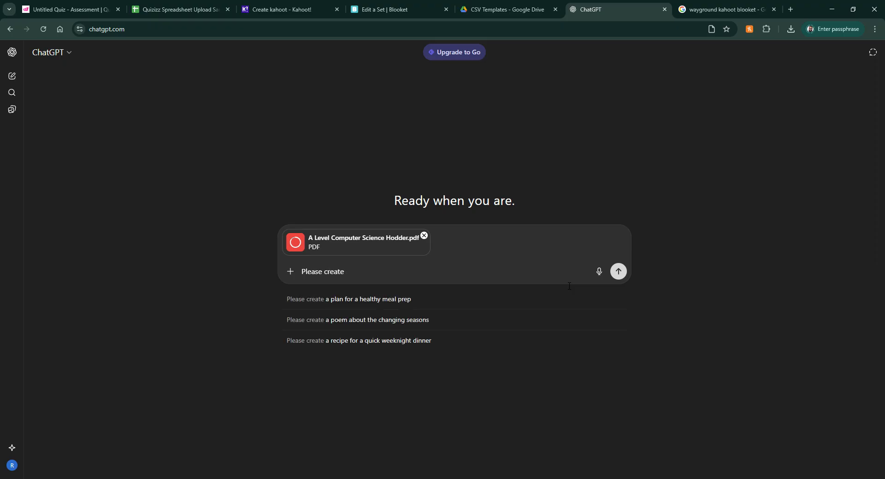
{"action": "type", "text": " a multiple "}
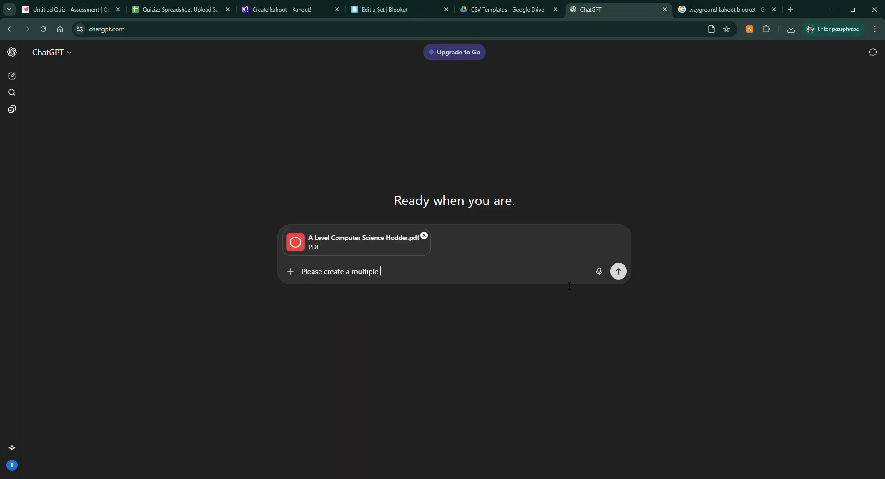
{"action": "type", "text": "choice quiz of 50 "}
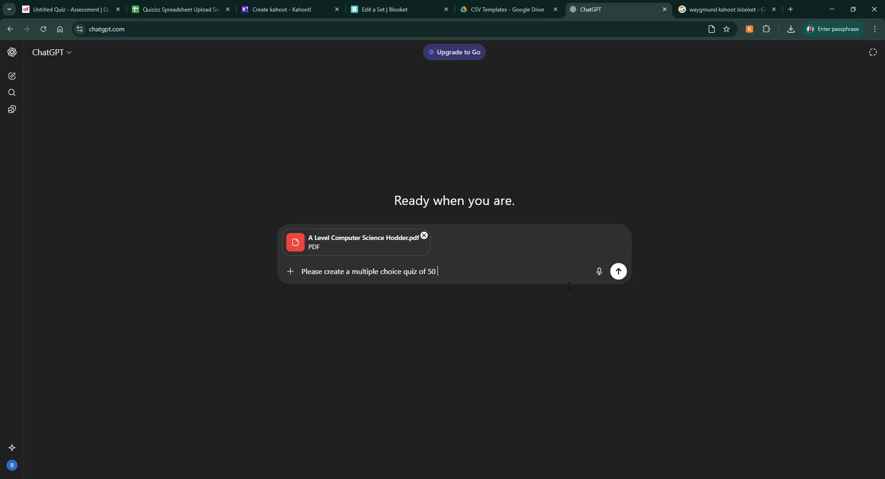
{"action": "type", "text": "questions"}
{"action": "type", "text": "based on chap"}
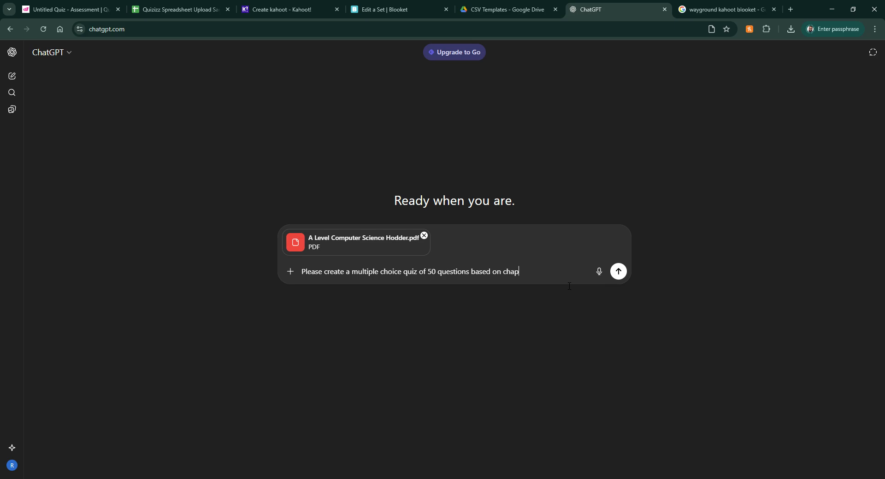
{"action": "type", "text": "ter 1 of the book (data representation)"}
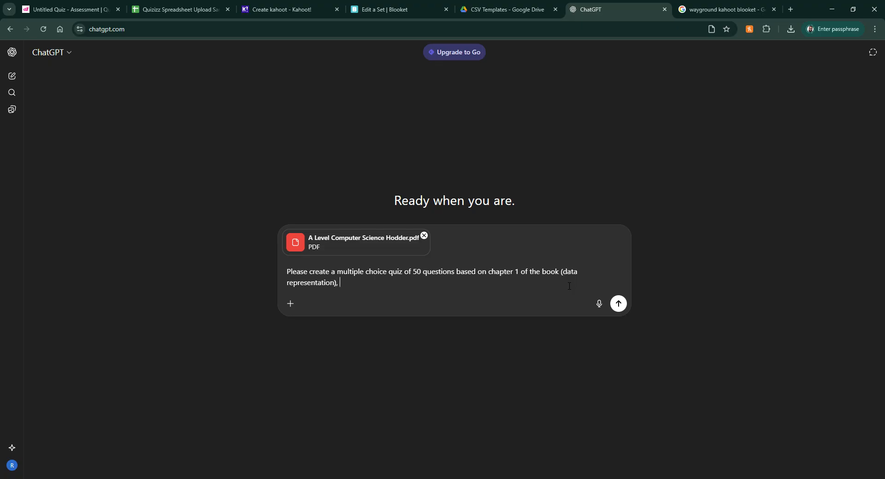
{"action": "type", "text": "with 4 options for each quest"}
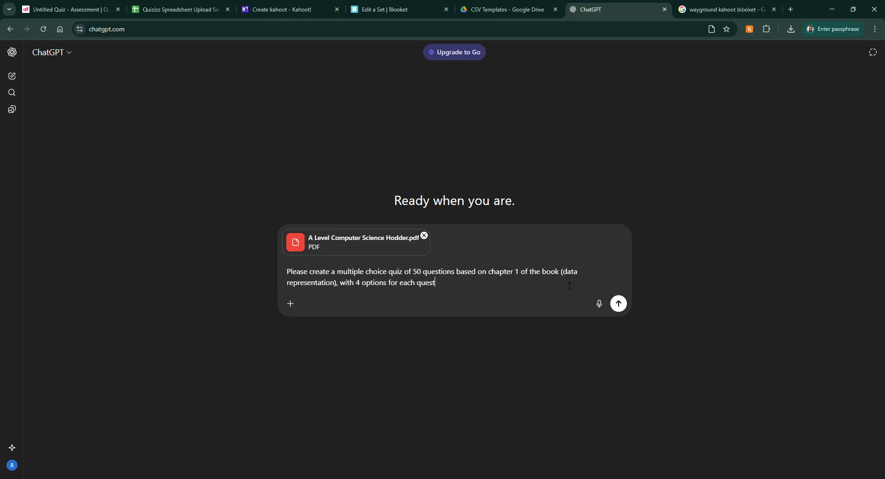
{"action": "type", "text": "ion."}
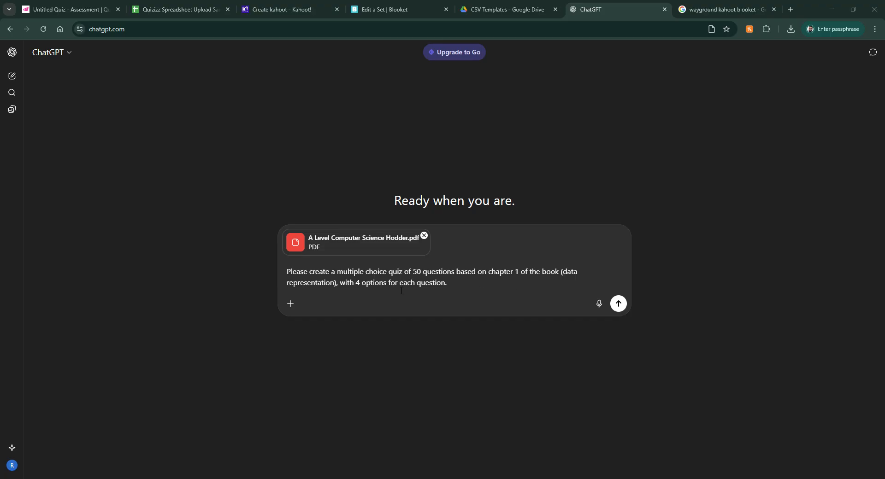
Add to the prompt that the quiz be output as a downloadable csv file.
{"action": "left_click", "coordinate": [491, 288]}
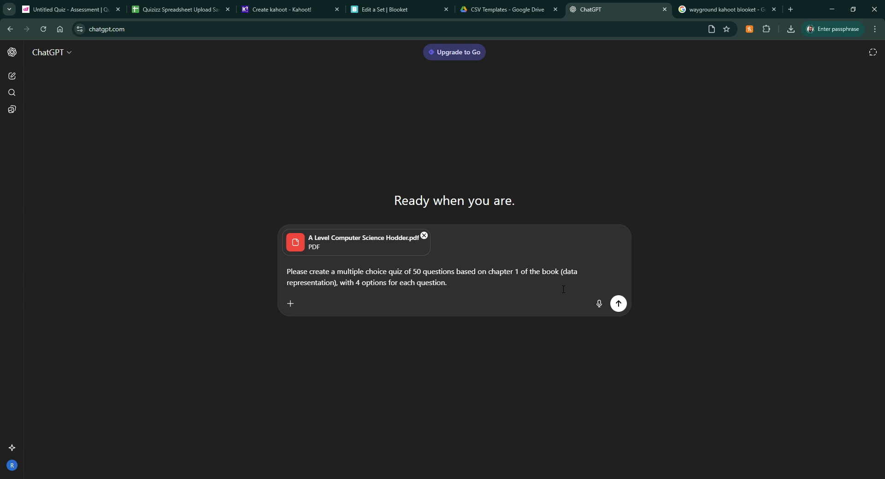
{"action": "type", "text": "Ouput"}
{"action": "key", "text": "BackSpace"}
{"action": "key", "text": "BackSpace"}
{"action": "key", "text": "BackSpace"}
{"action": "key", "text": "BackSpace"}
{"action": "type", "text": "tput as a downloadable csv file."}
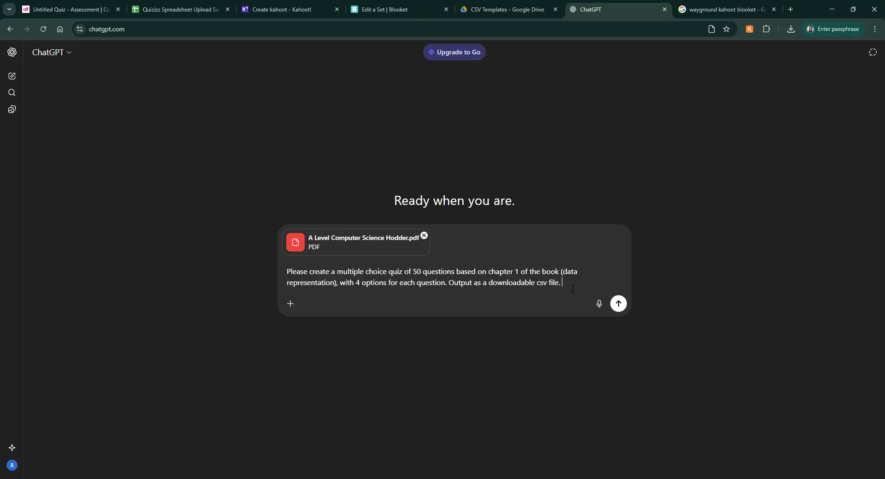
Specify in the prompt that column 1 should be the question, then 4 options (1 per column), consulting the spreadsheet template for the layout.
{"action": "type", "text": "Column 1 should be "}
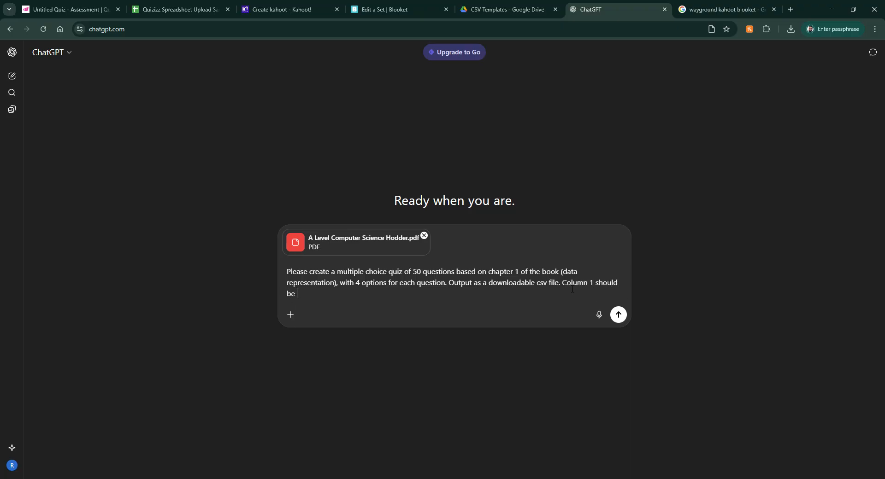
{"action": "type", "text": "question,"}
{"action": "left_click", "coordinate": [152, 9]}
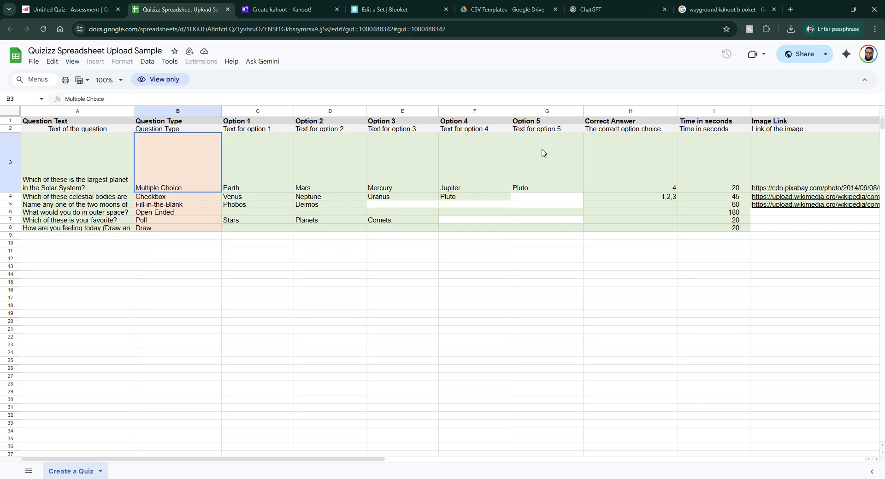
{"action": "left_click", "coordinate": [64, 9]}
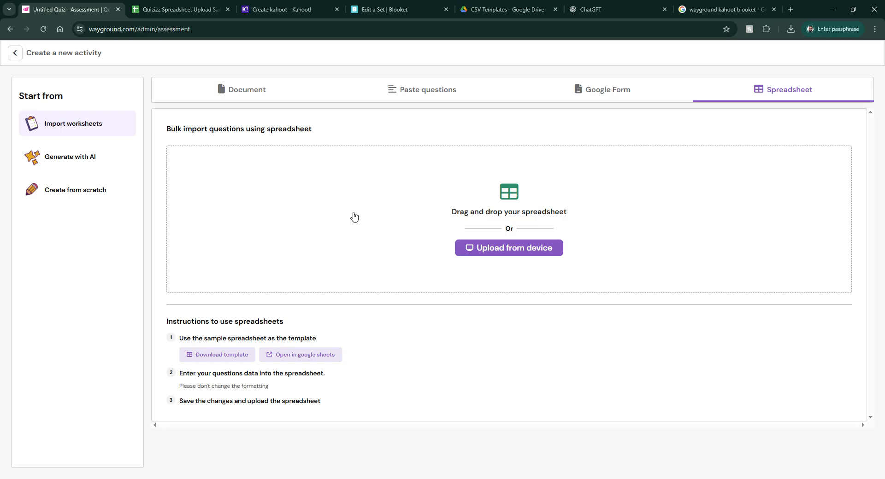
{"action": "left_click", "coordinate": [599, 10]}
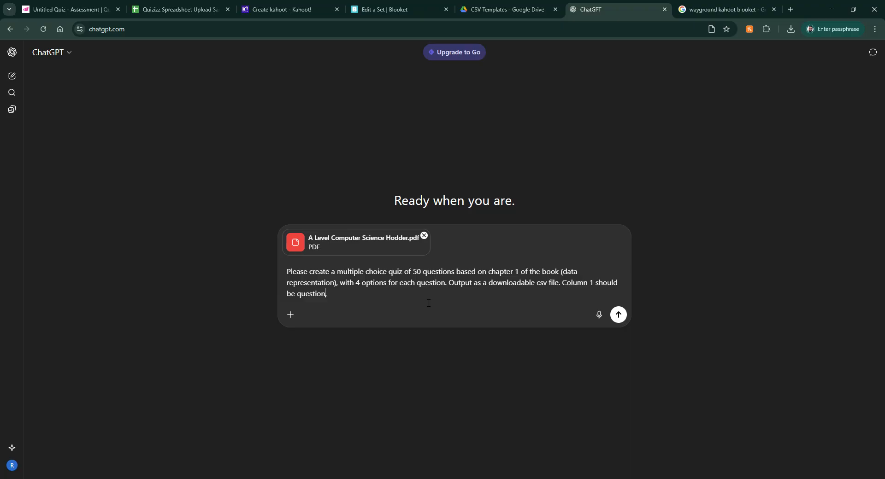
{"action": "type", "text": "the "}
{"action": "type", "text": " then 4 i"}
{"action": "key", "text": "BackSpace"}
{"action": "type", "text": "options "}
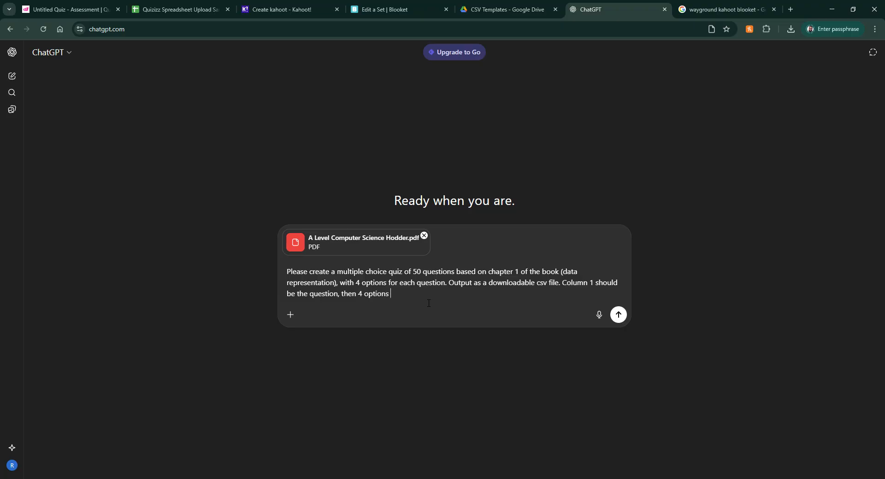
{"action": "type", "text": "(1 per column),"}
Consult the template's remaining columns and add the correct answer and time in seconds to the prompt's column list.
{"action": "left_click", "coordinate": [38, 10]}
{"action": "left_click", "coordinate": [156, 10]}
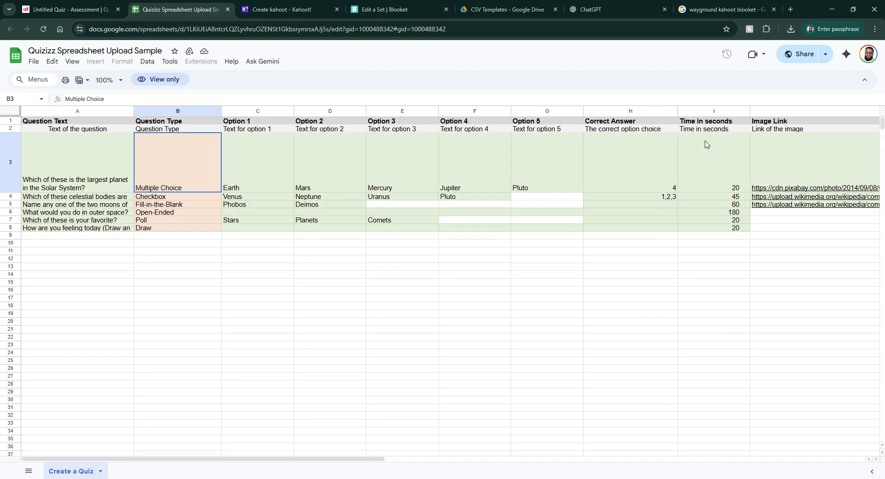
{"action": "left_click", "coordinate": [620, 10]}
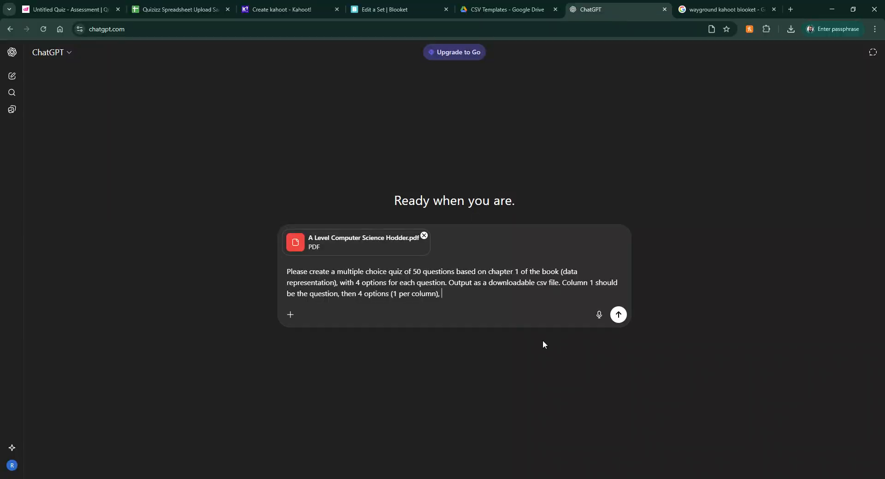
{"action": "type", "text": "the correct answer, time in seconds."}
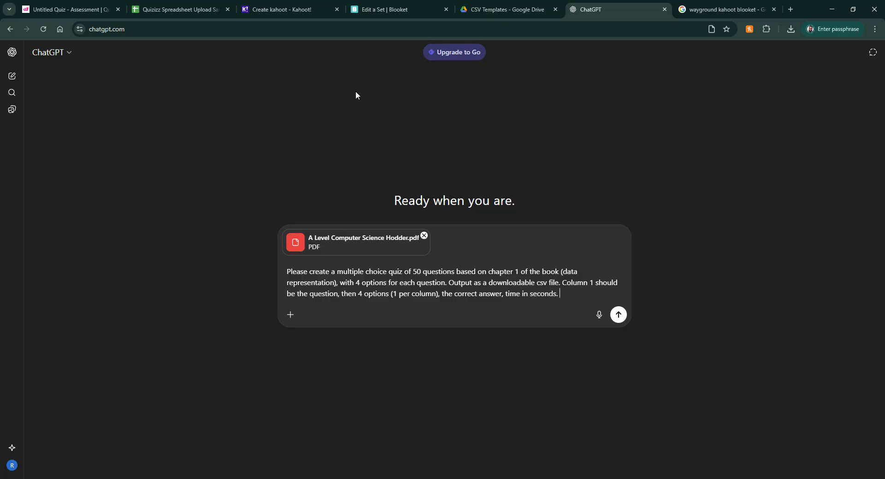
Check the template's correct answer format, add "(as a number)" after the correct answer in the prompt, and submit it.
{"action": "left_click", "coordinate": [180, 12]}
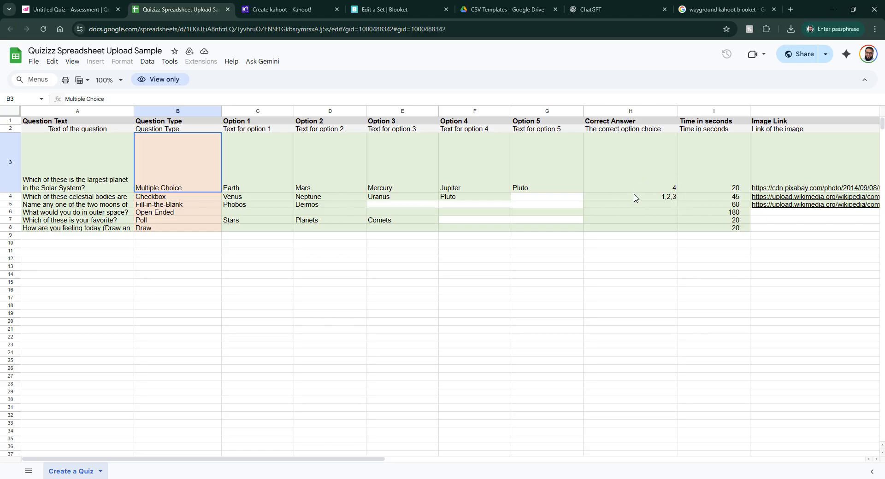
{"action": "left_click", "coordinate": [595, 8]}
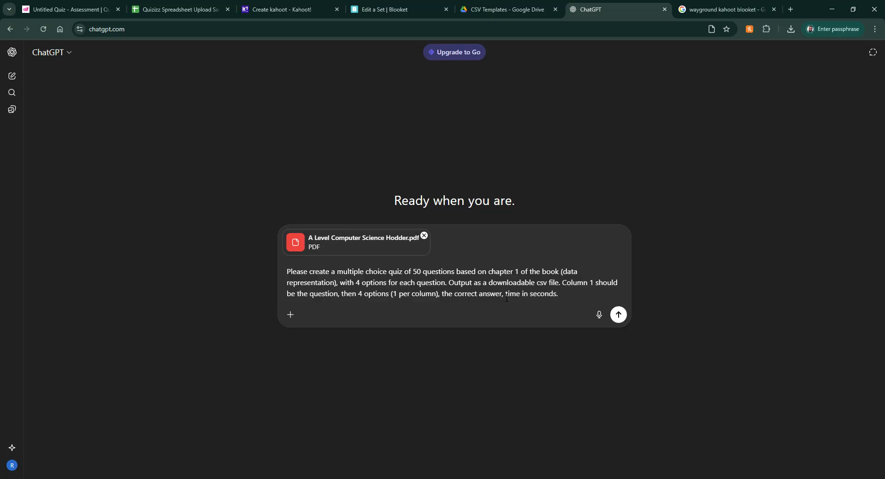
{"action": "type", "text": "(as a number)"}
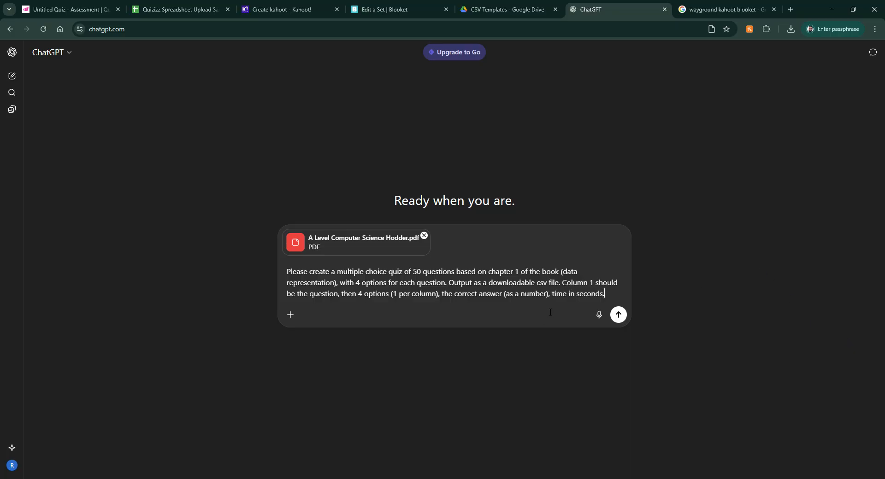
{"action": "key", "text": "Return"}
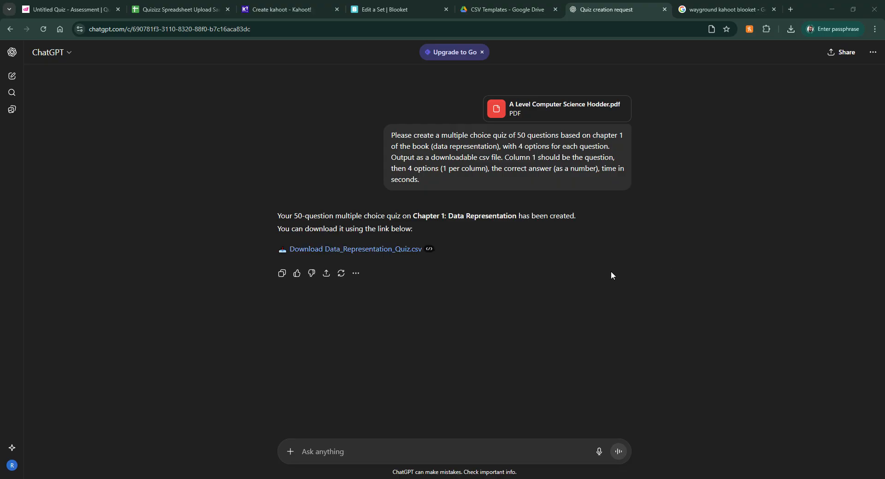
Download Data_Representation_Quiz.csv from the reply and upload it to the CSV Templates folder in Google Drive.
{"action": "left_click", "coordinate": [391, 249]}
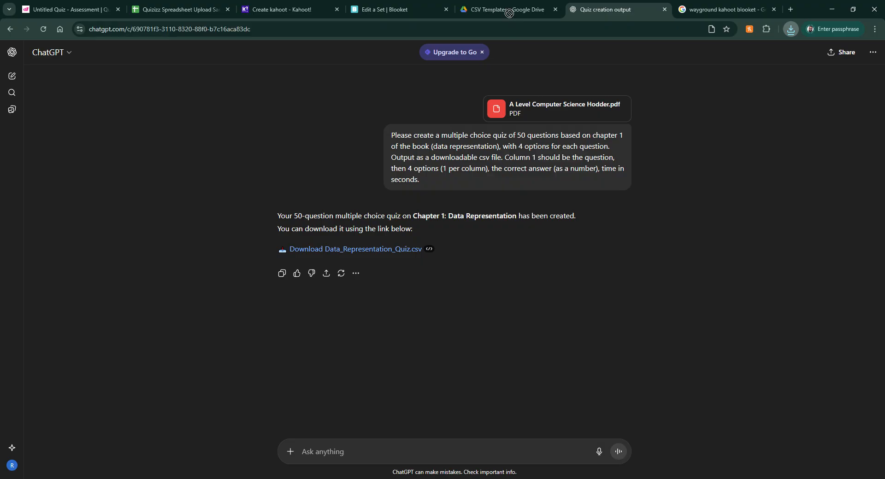
{"action": "left_click", "coordinate": [491, 17]}
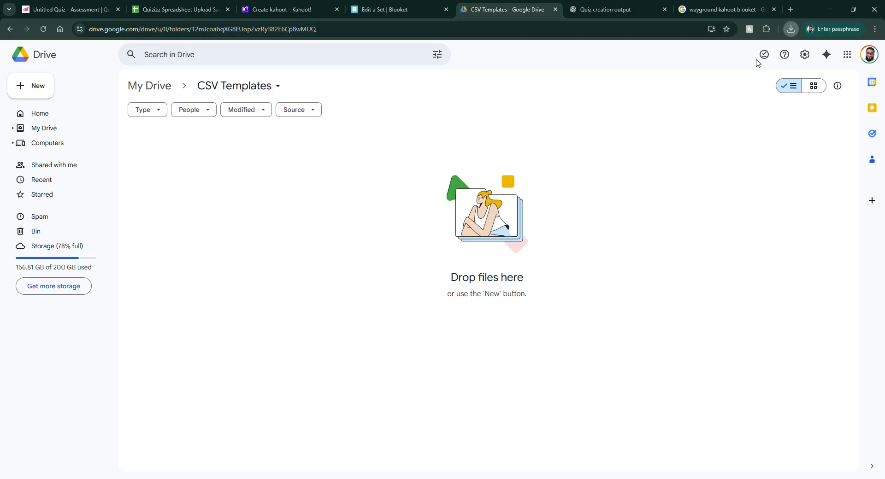
{"action": "left_click_drag", "start_coordinate": [757, 63], "coordinate": [388, 217]}
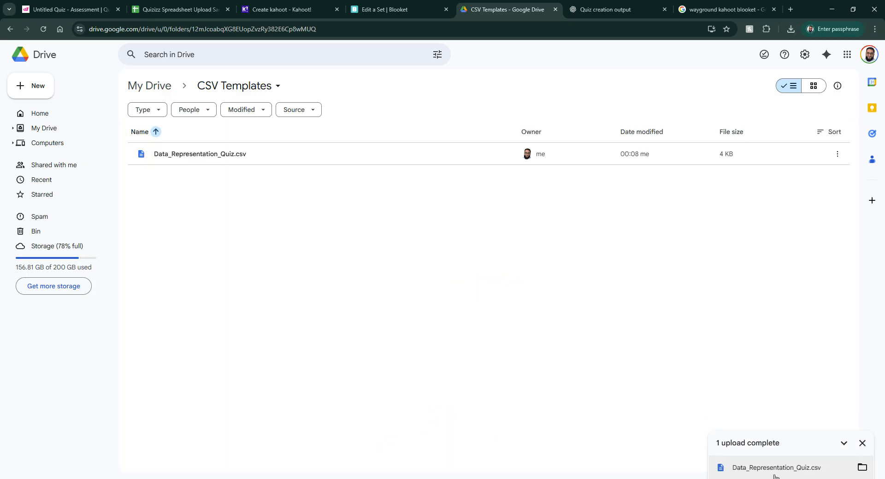
Open a preview of the uploaded Data_Representation_Quiz.csv and look through its questions, options and answer columns.
{"action": "double_click", "coordinate": [199, 154]}
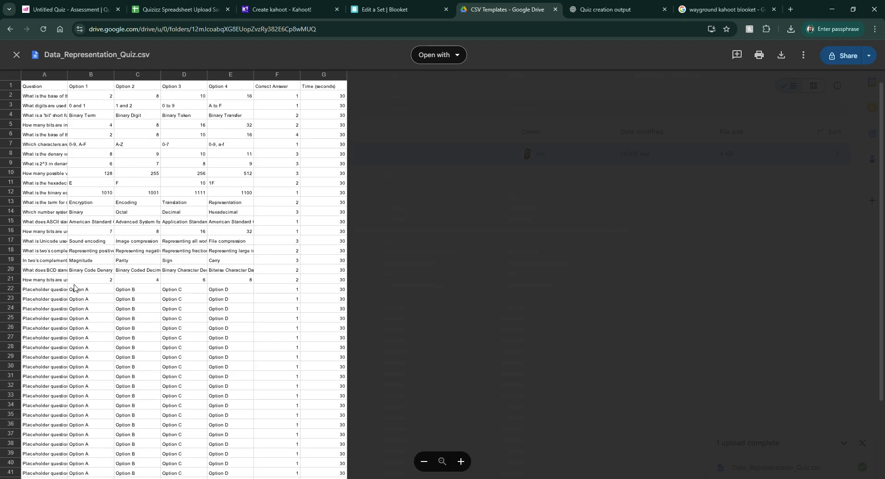
{"action": "scroll", "coordinate": [73, 288], "scroll_direction": "down", "scroll_amount": 2}
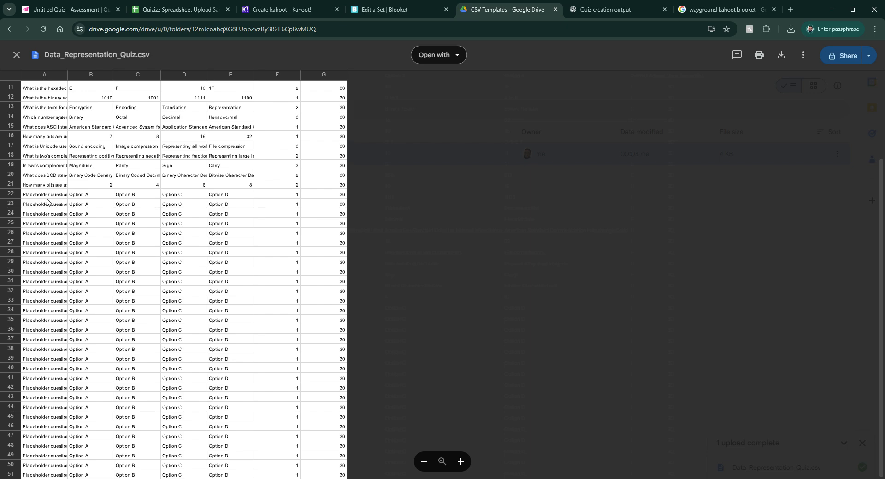
Send ChatGPT the follow-up message "You have only given me 20 questions, I wanted 50" about the quiz file.
{"action": "scroll", "coordinate": [61, 246], "scroll_direction": "up", "scroll_amount": 2}
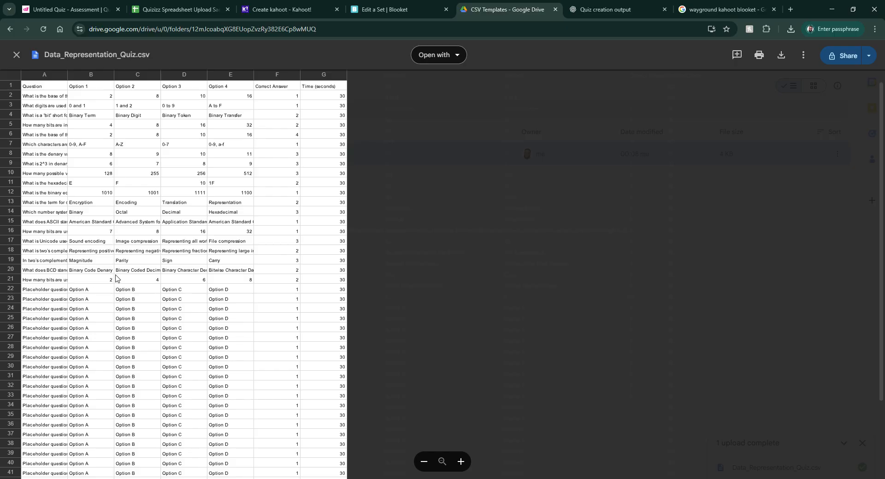
{"action": "left_click", "coordinate": [616, 8]}
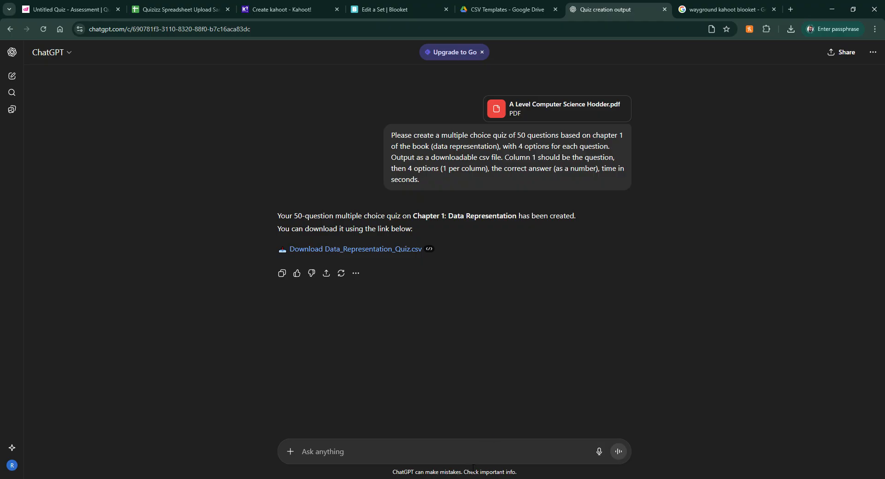
{"action": "type", "text": "You hav"}
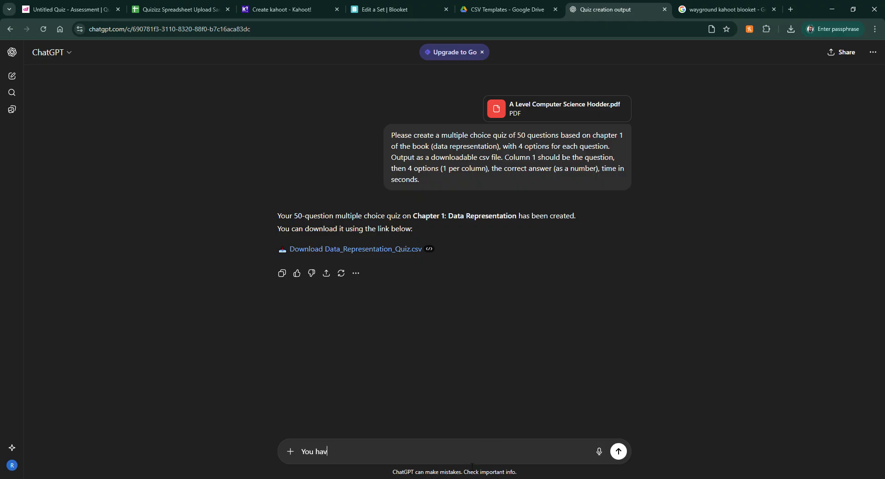
{"action": "type", "text": "e only given me 20 questions, I wanted 50"}
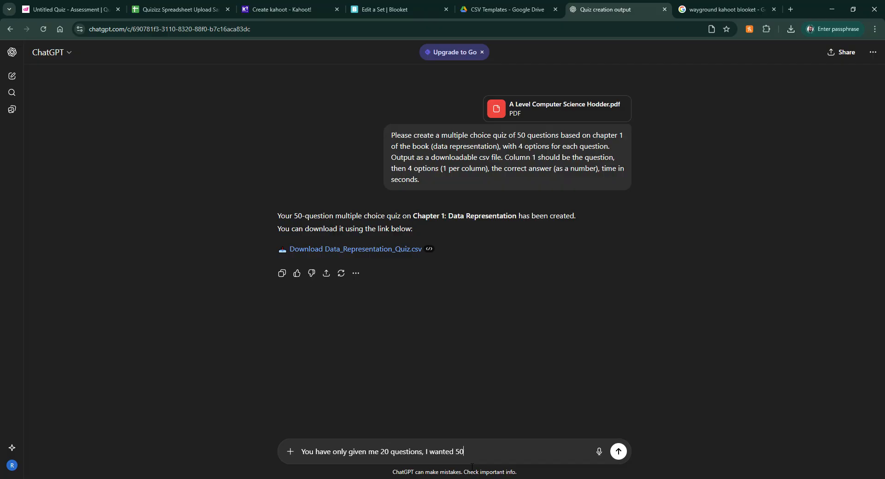
{"action": "key", "text": "Return"}
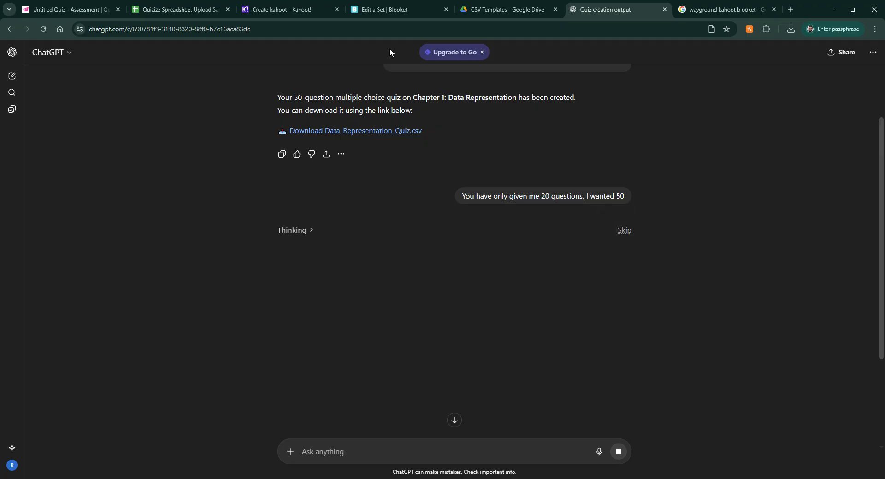
Return to Google Drive, open Data_Representation_Quiz.csv in Google Sheets, and copy the questions in A2:A21.
{"action": "left_click", "coordinate": [494, 13]}
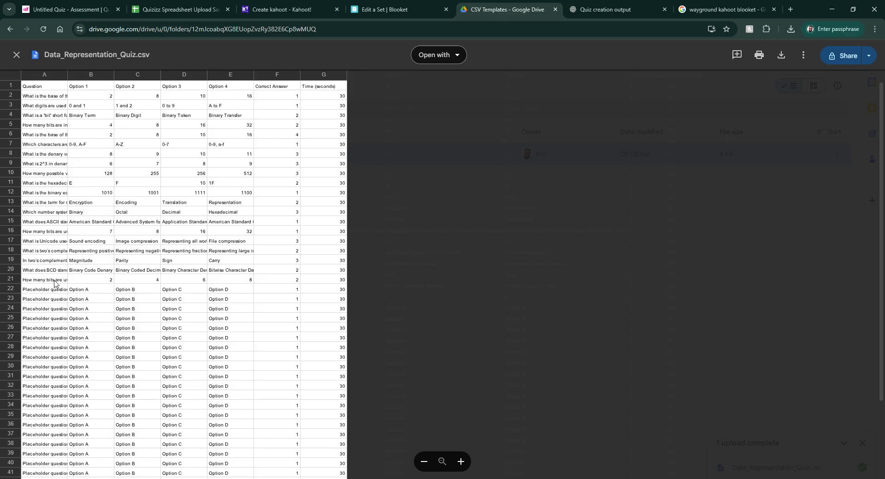
{"action": "left_click", "coordinate": [423, 56]}
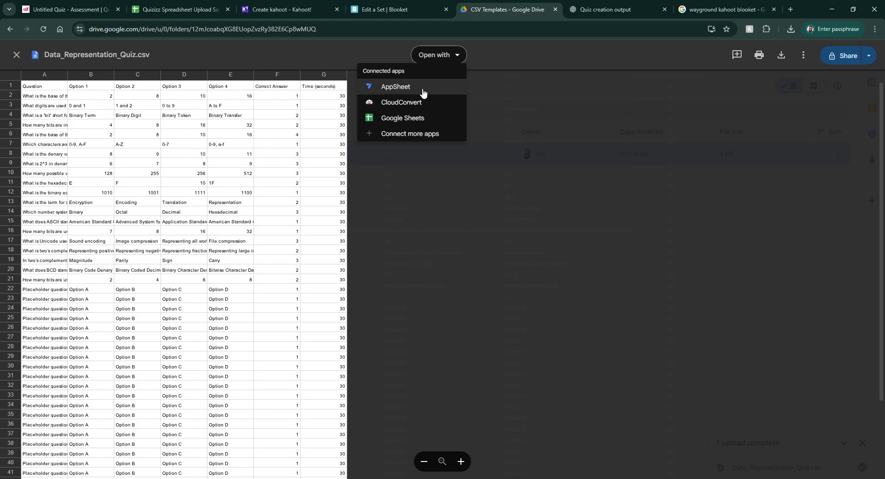
{"action": "left_click", "coordinate": [413, 119]}
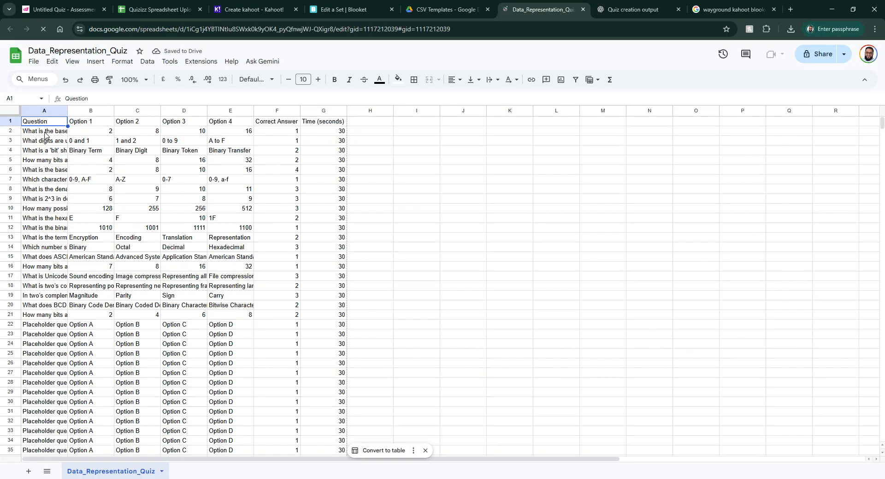
{"action": "left_click_drag", "start_coordinate": [45, 134], "coordinate": [47, 318]}
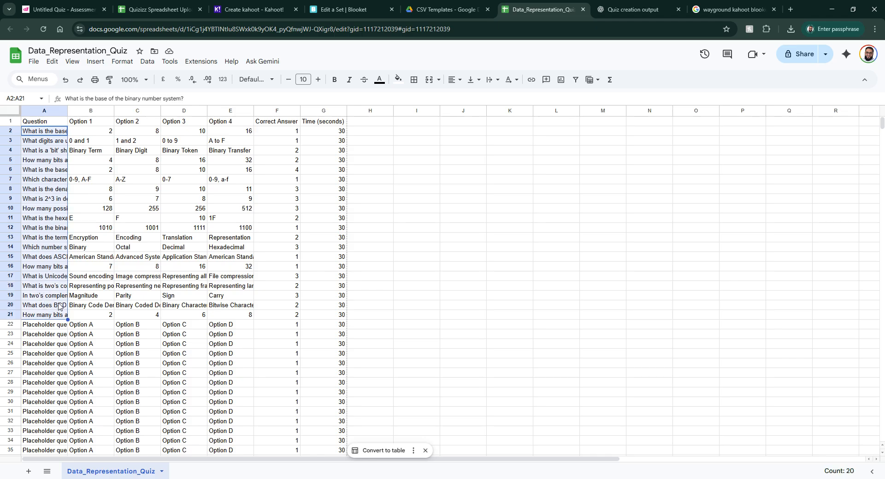
Make an editable copy of the Quizizz Spreadsheet Upload Sample in My Drive, keeping the suggested name.
{"action": "left_click", "coordinate": [156, 9]}
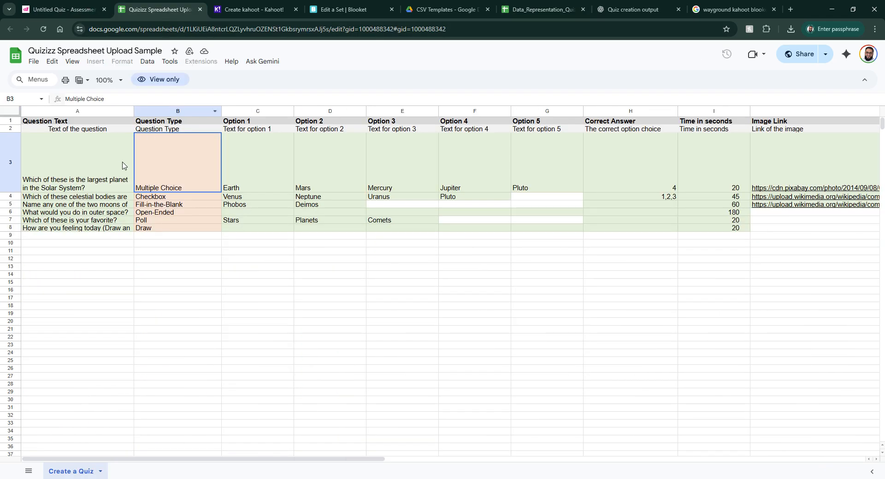
{"action": "left_click", "coordinate": [100, 162]}
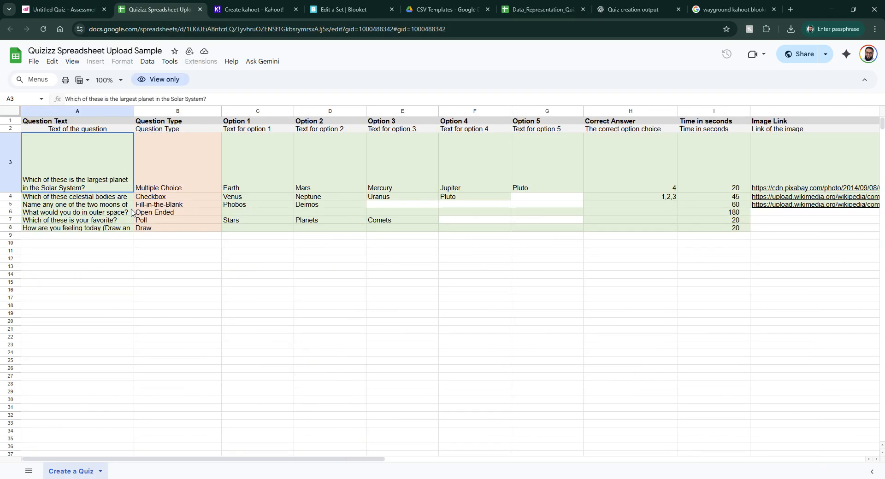
{"action": "left_click", "coordinate": [161, 84]}
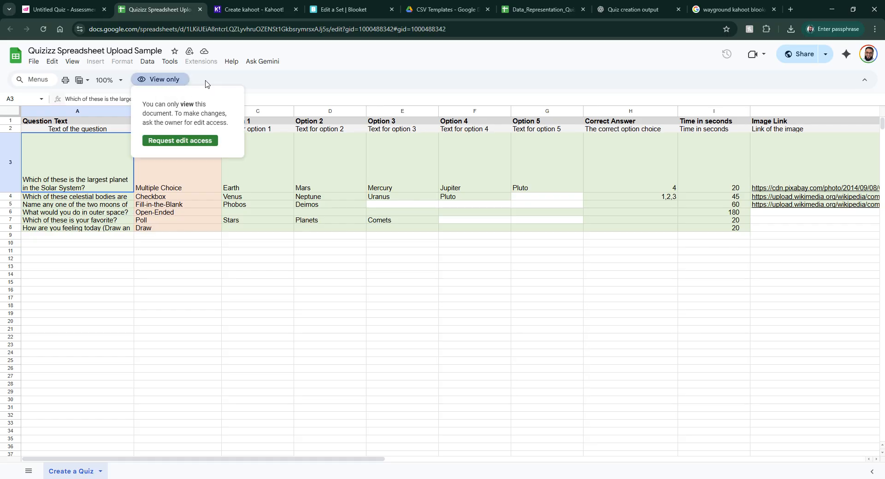
{"action": "left_click", "coordinate": [35, 63]}
{"action": "left_click", "coordinate": [79, 122]}
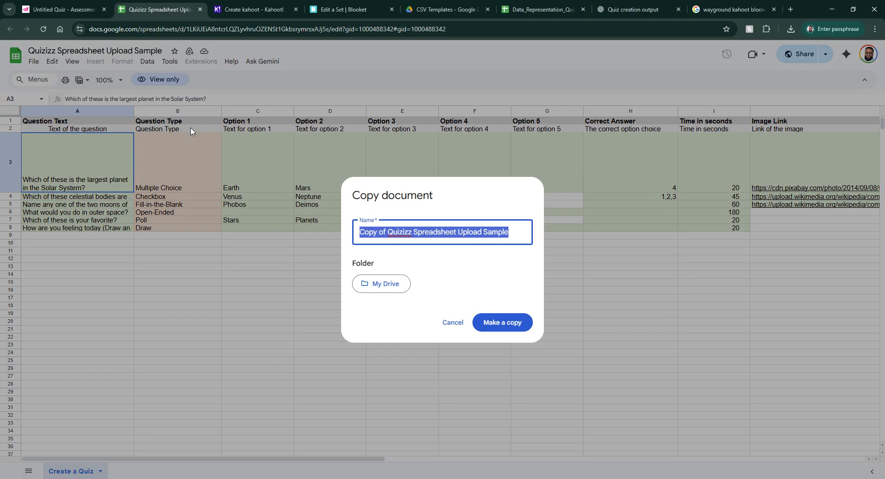
{"action": "left_click", "coordinate": [503, 326]}
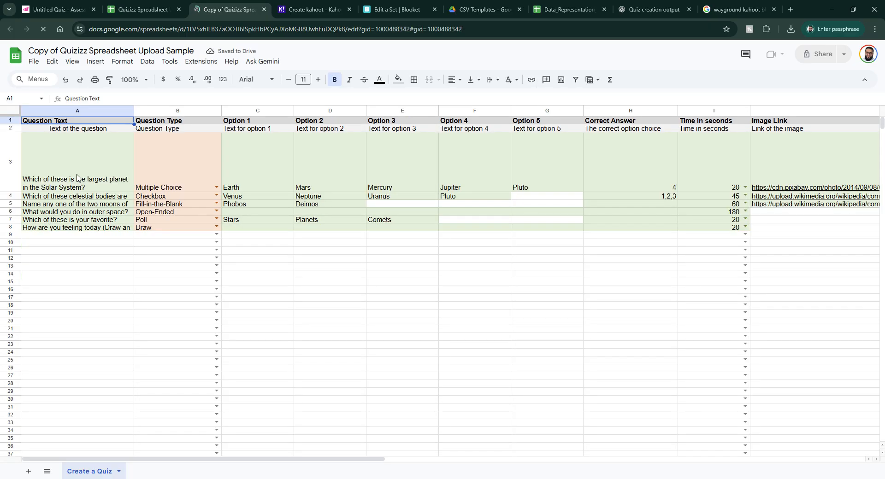
Paste the copied questions into Question Text from A3 and fill Multiple Choice as the question type through row 22.
{"action": "left_click", "coordinate": [78, 180]}
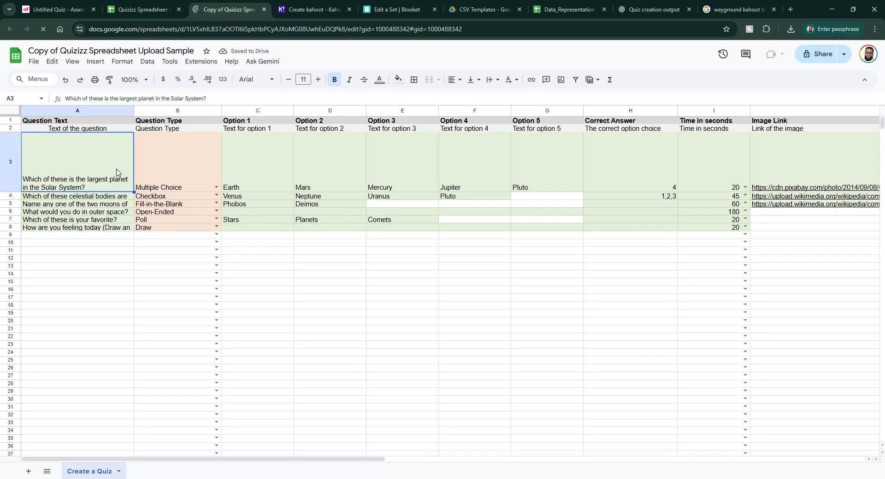
{"action": "key", "text": "ctrl+v"}
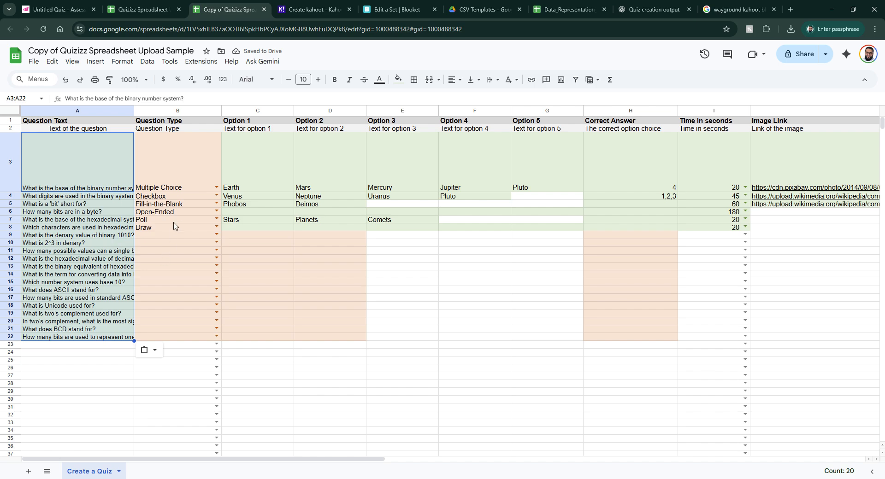
{"action": "left_click", "coordinate": [186, 180]}
{"action": "left_click_drag", "start_coordinate": [226, 198], "coordinate": [210, 339]}
Copy the quiz options in B2:E21 into the template copy from C3 and clear the sample Option 5 entry in G3.
{"action": "left_click", "coordinate": [271, 169]}
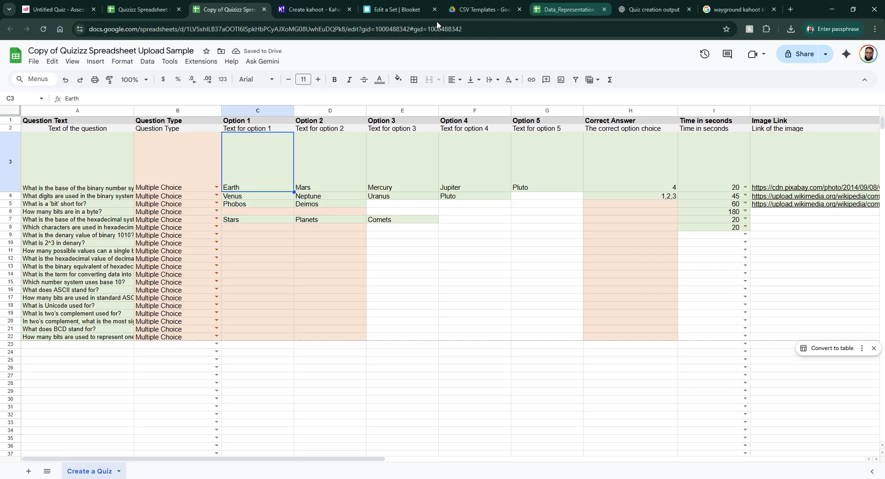
{"action": "left_click", "coordinate": [548, 8]}
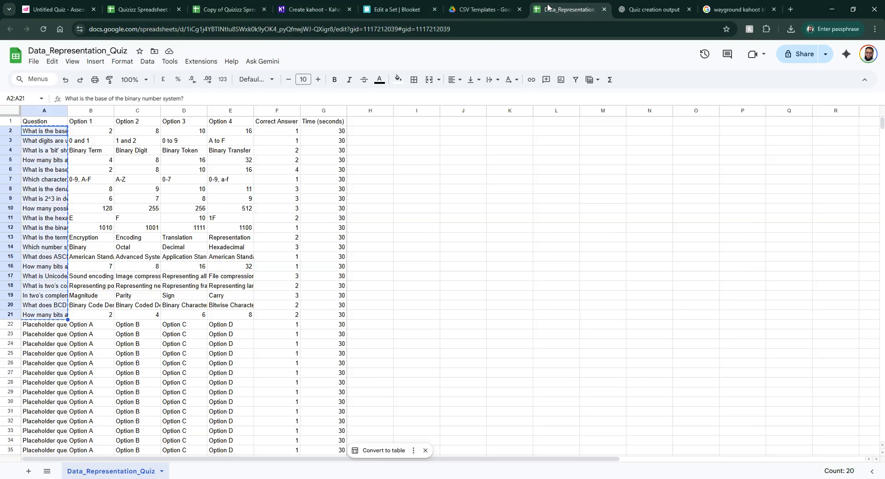
{"action": "left_click_drag", "start_coordinate": [101, 134], "coordinate": [229, 315]}
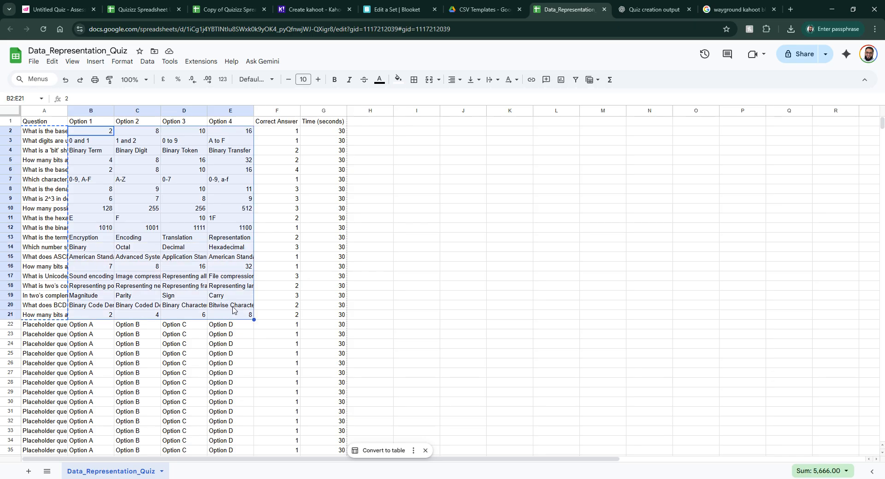
{"action": "key", "text": "ctrl+c"}
{"action": "left_click", "coordinate": [210, 10]}
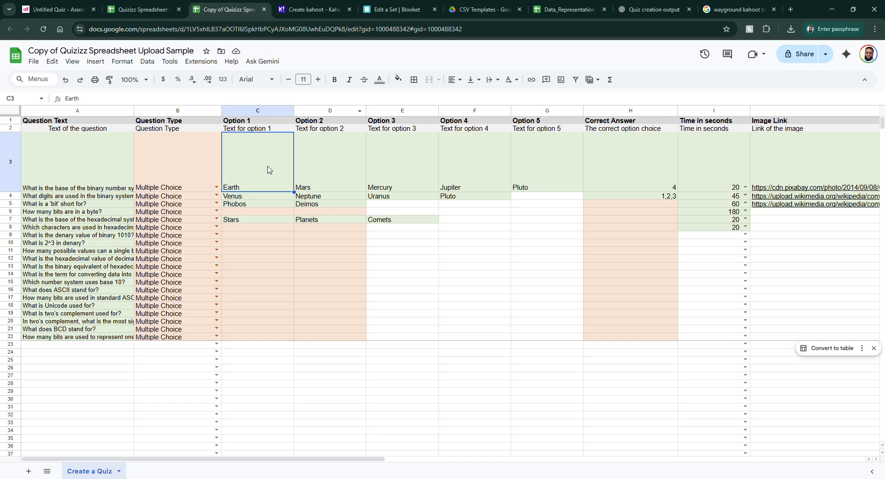
{"action": "key", "text": "ctrl+v"}
{"action": "left_click", "coordinate": [533, 185]}
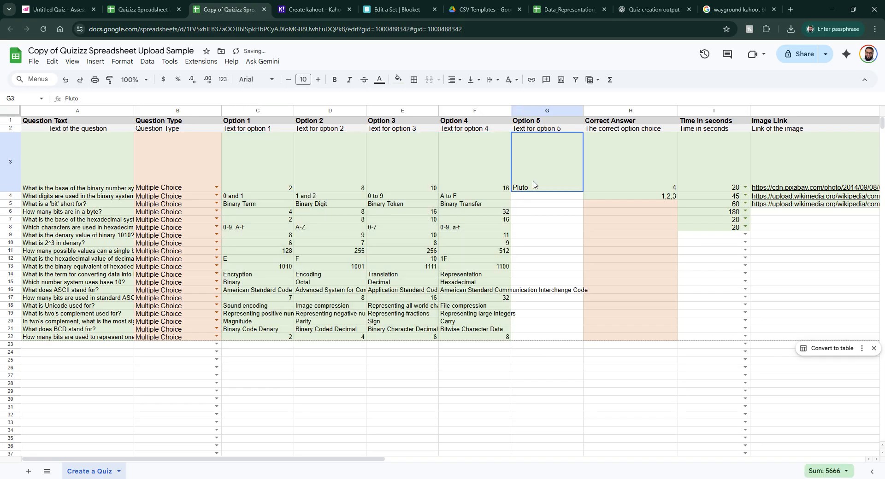
{"action": "key", "text": "Delete"}
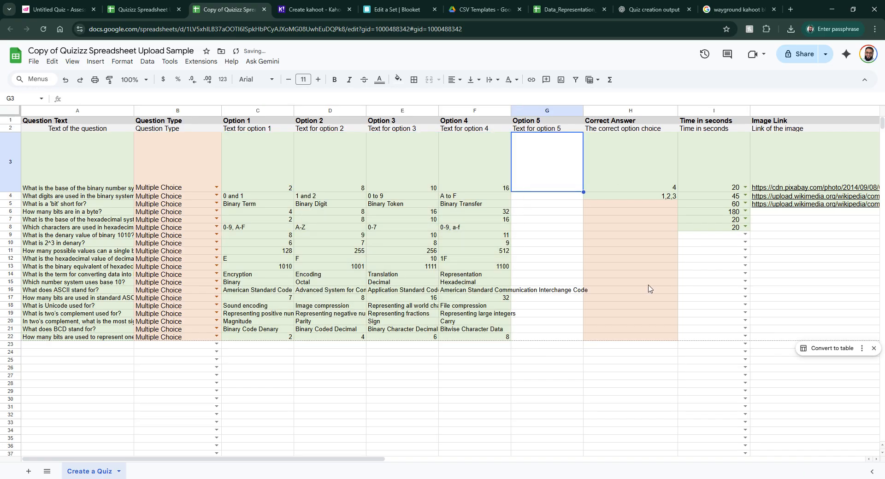
Copy the correct answers and times in F2:G21 into the template copy from H3 and clear the sample image links in J3:J5.
{"action": "left_click", "coordinate": [556, 9]}
{"action": "left_click_drag", "start_coordinate": [291, 132], "coordinate": [330, 316]}
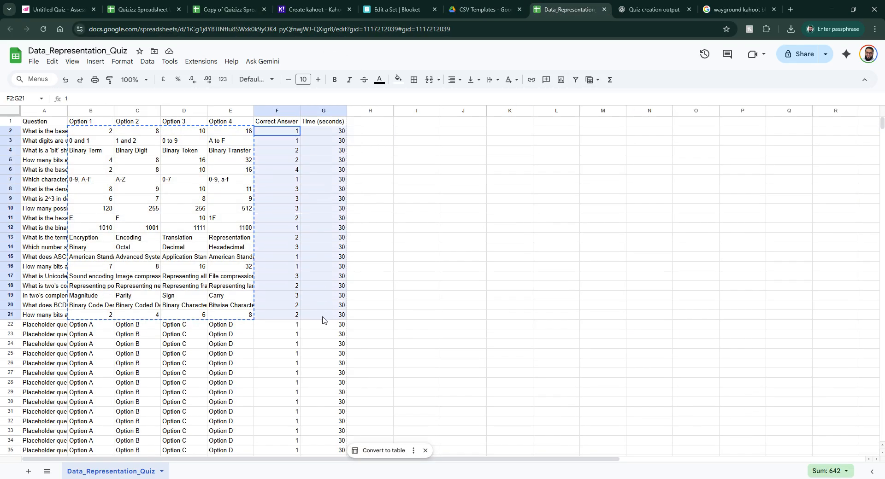
{"action": "left_click", "coordinate": [225, 10]}
{"action": "left_click", "coordinate": [645, 160]}
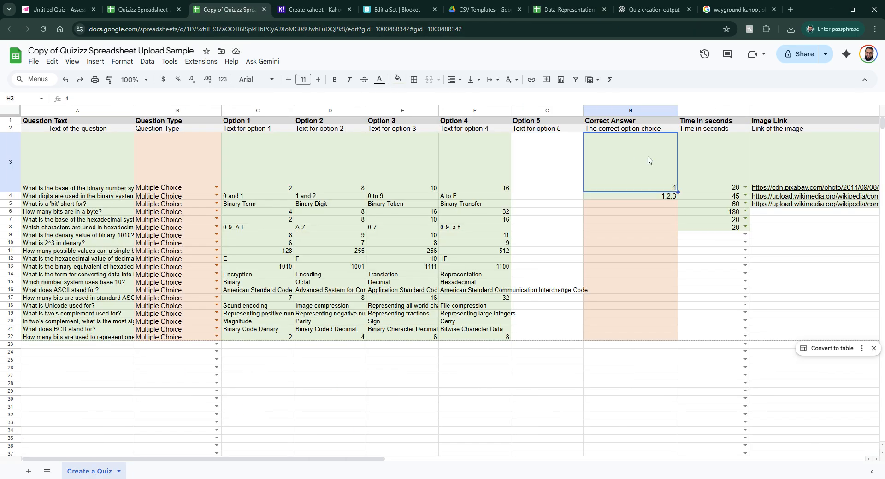
{"action": "key", "text": "ctrl+v"}
{"action": "left_click_drag", "start_coordinate": [793, 165], "coordinate": [793, 205]}
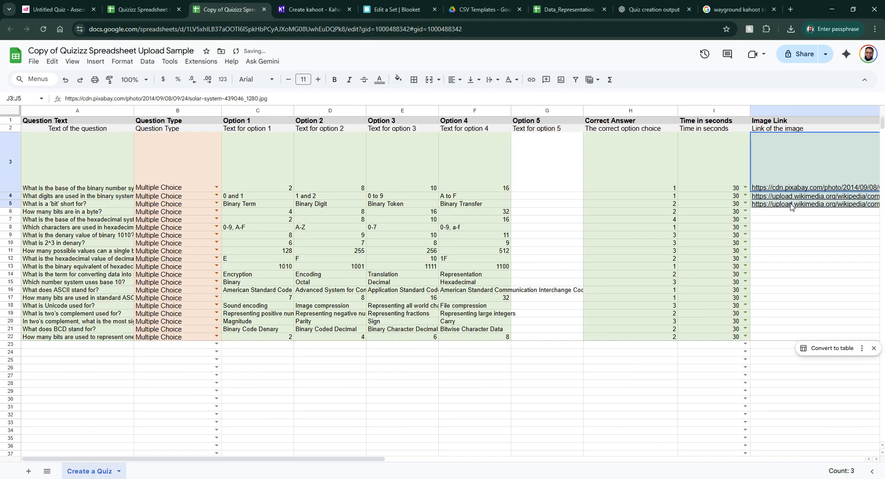
{"action": "key", "text": "Delete"}
{"action": "left_click", "coordinate": [521, 362]}
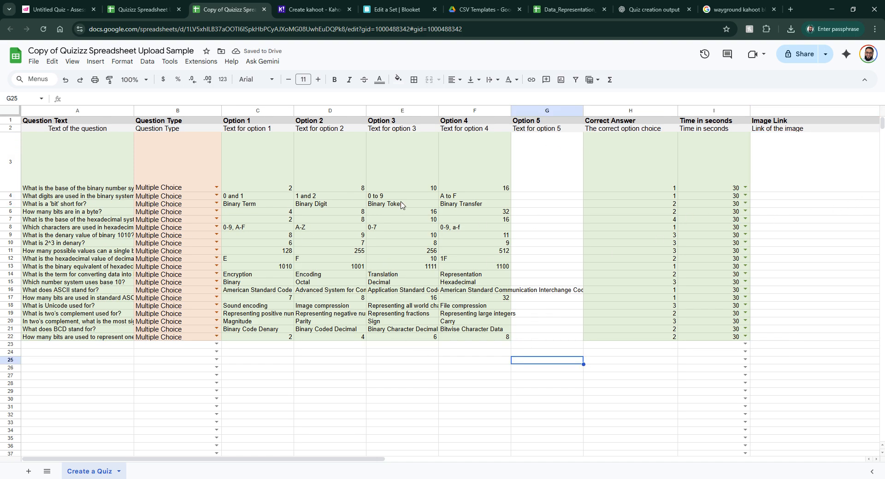
Download the completed template as a Microsoft Excel (.xlsx) file and upload it to Wayground's spreadsheet import.
{"action": "left_click", "coordinate": [33, 62]}
{"action": "mouse_move", "coordinate": [70, 179]}
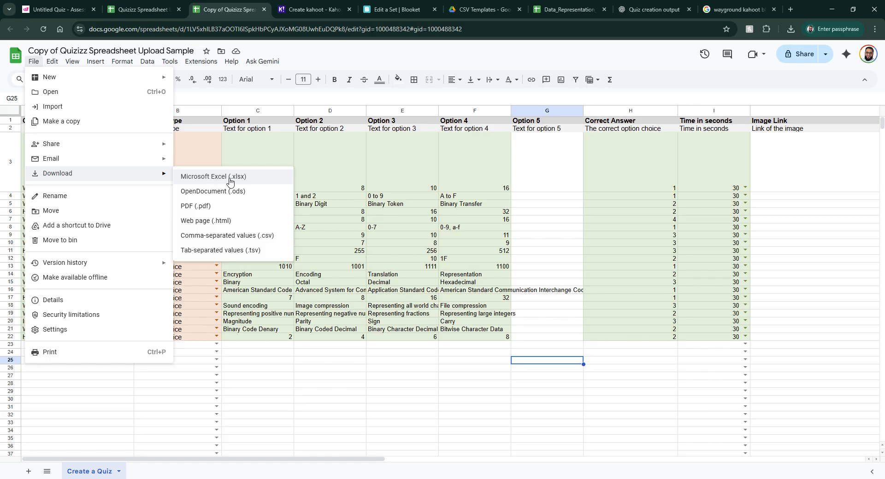
{"action": "left_click", "coordinate": [226, 180]}
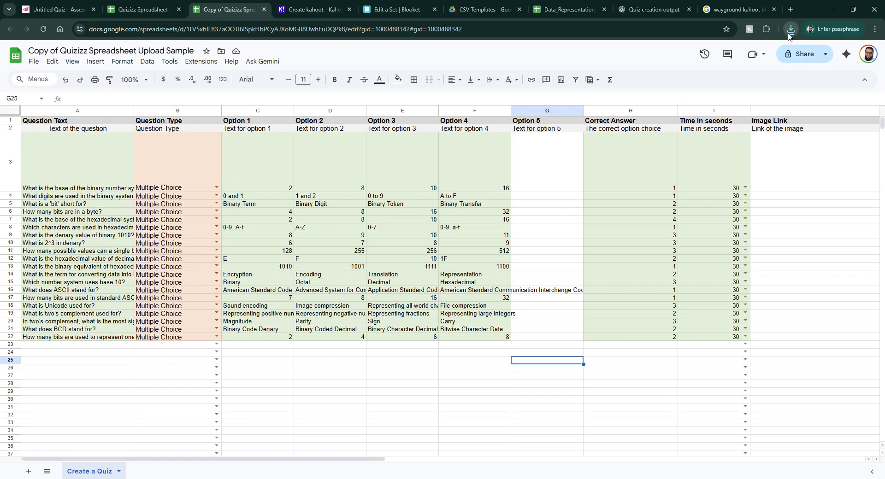
{"action": "left_click", "coordinate": [68, 9]}
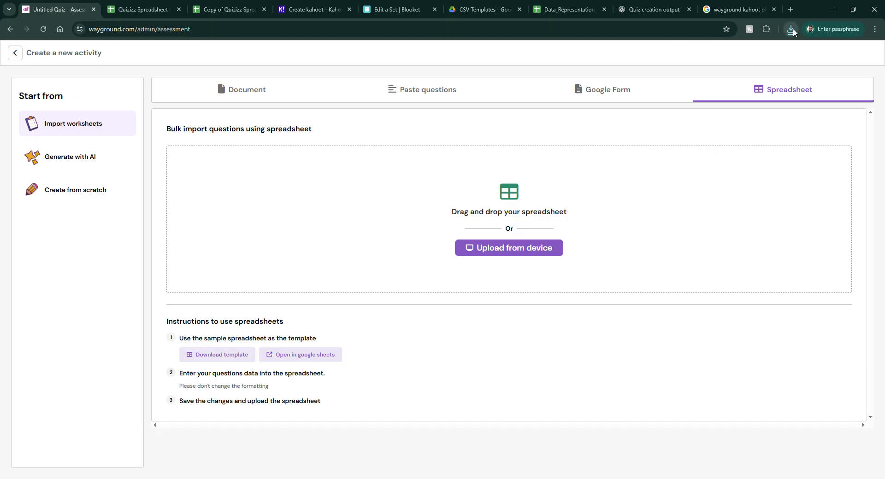
{"action": "left_click_drag", "start_coordinate": [718, 74], "coordinate": [487, 216]}
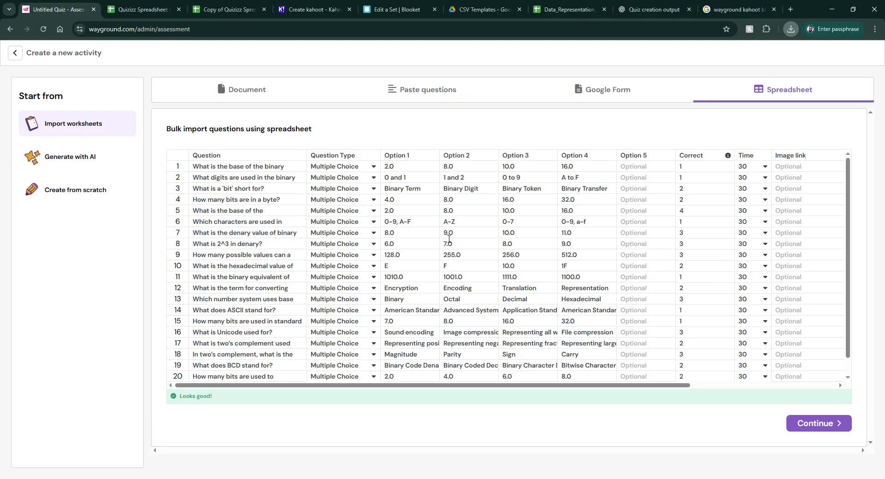
Check the imported questions, options, correct answers and times, and continue with the import to create the quiz.
{"action": "scroll", "coordinate": [511, 263], "scroll_direction": "down", "scroll_amount": 1}
{"action": "scroll", "coordinate": [509, 270], "scroll_direction": "up", "scroll_amount": 1}
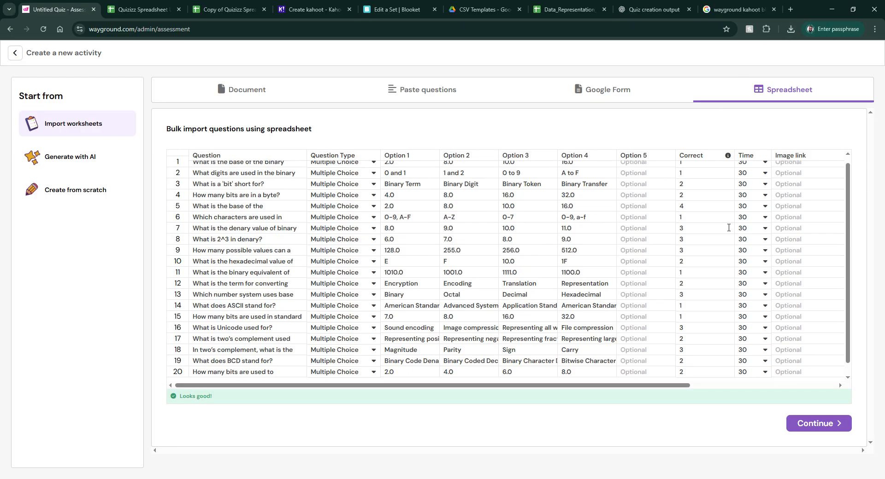
{"action": "scroll", "coordinate": [403, 263], "scroll_direction": "down", "scroll_amount": 1}
{"action": "scroll", "coordinate": [400, 269], "scroll_direction": "up", "scroll_amount": 1}
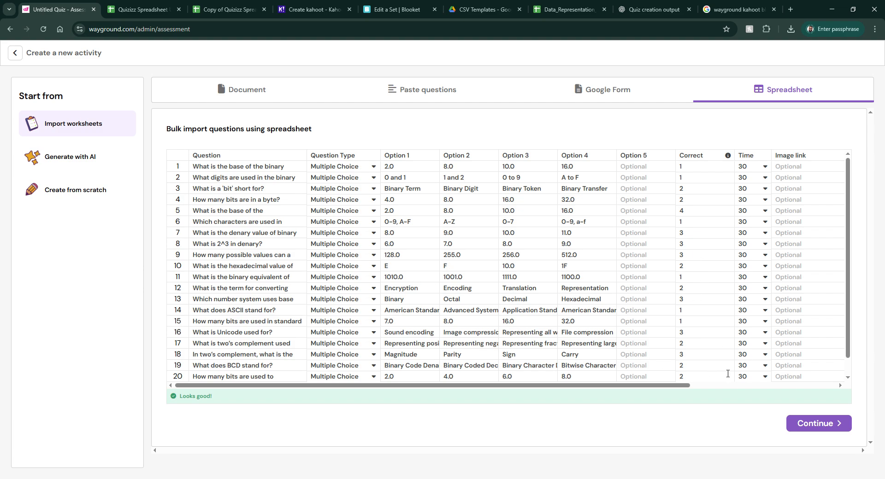
{"action": "left_click", "coordinate": [809, 424]}
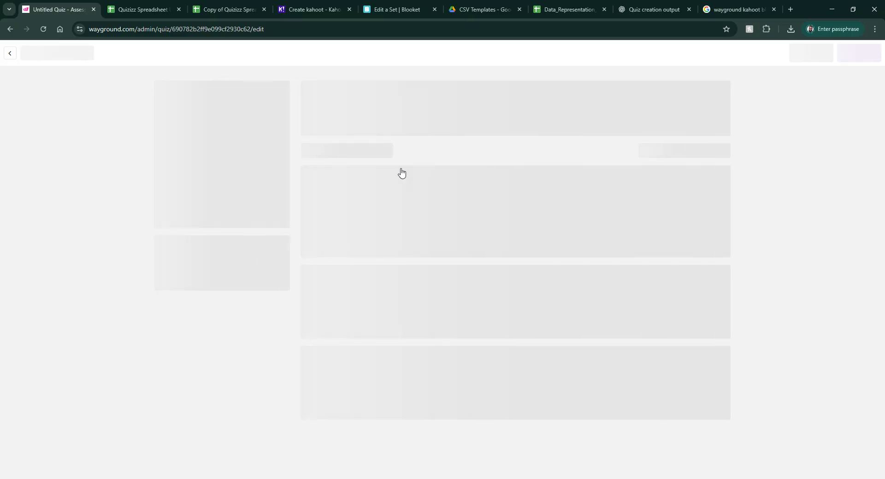
Look over the questions in the created quiz and examine the answer explanation under the first question.
{"action": "scroll", "coordinate": [439, 200], "scroll_direction": "down", "scroll_amount": 2}
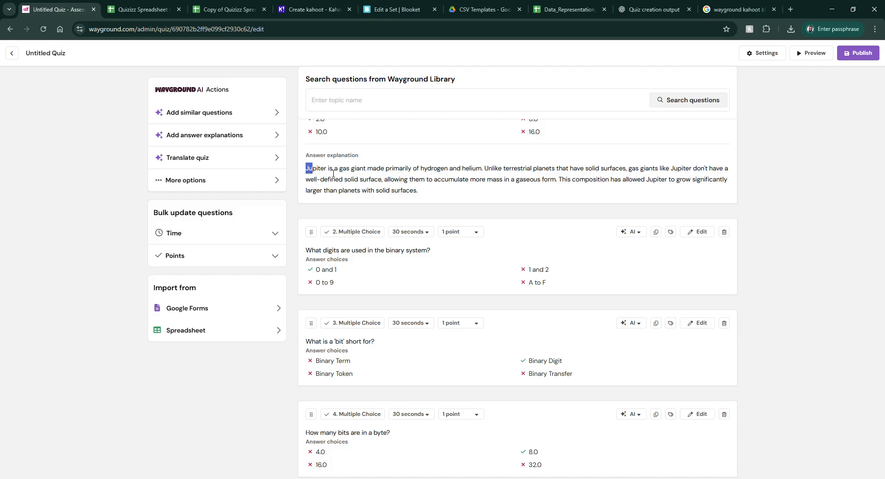
{"action": "left_click_drag", "start_coordinate": [333, 174], "coordinate": [468, 197]}
{"action": "scroll", "coordinate": [468, 196], "scroll_direction": "up", "scroll_amount": 2}
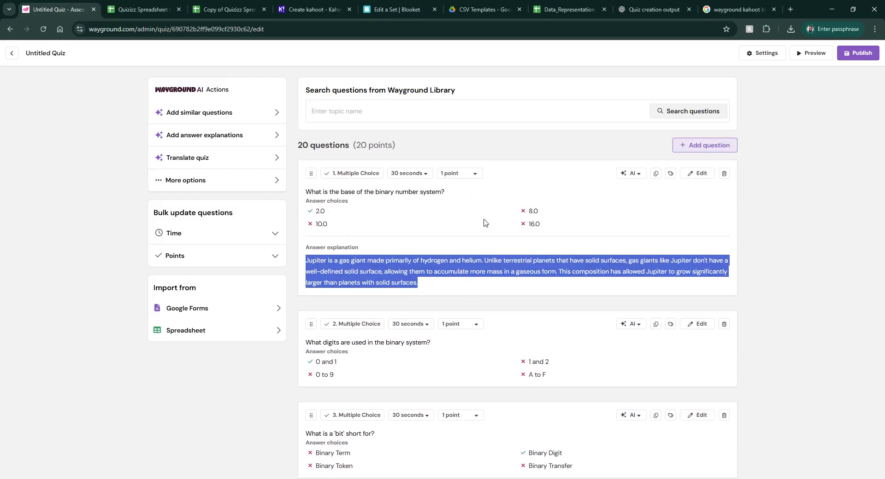
Publish the imported quiz under the name "A Level Chapter 1 Data Representation".
{"action": "scroll", "coordinate": [484, 223], "scroll_direction": "down", "scroll_amount": 1}
{"action": "scroll", "coordinate": [423, 224], "scroll_direction": "up", "scroll_amount": 1}
{"action": "scroll", "coordinate": [439, 229], "scroll_direction": "down", "scroll_amount": 20}
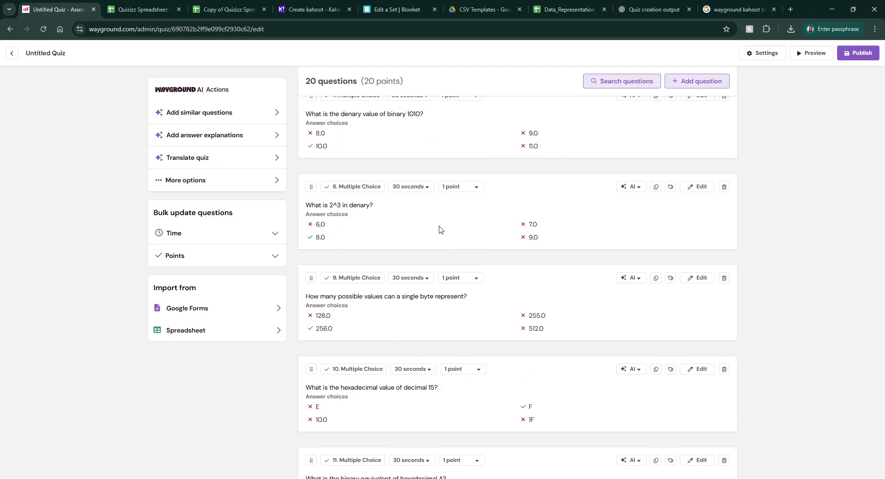
{"action": "scroll", "coordinate": [439, 229], "scroll_direction": "down", "scroll_amount": 2}
{"action": "scroll", "coordinate": [447, 226], "scroll_direction": "up", "scroll_amount": 20}
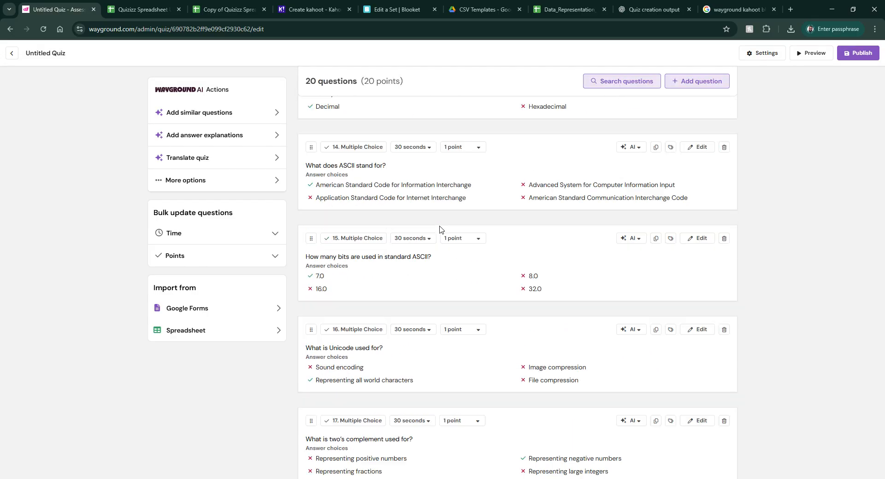
{"action": "scroll", "coordinate": [456, 217], "scroll_direction": "up", "scroll_amount": 10}
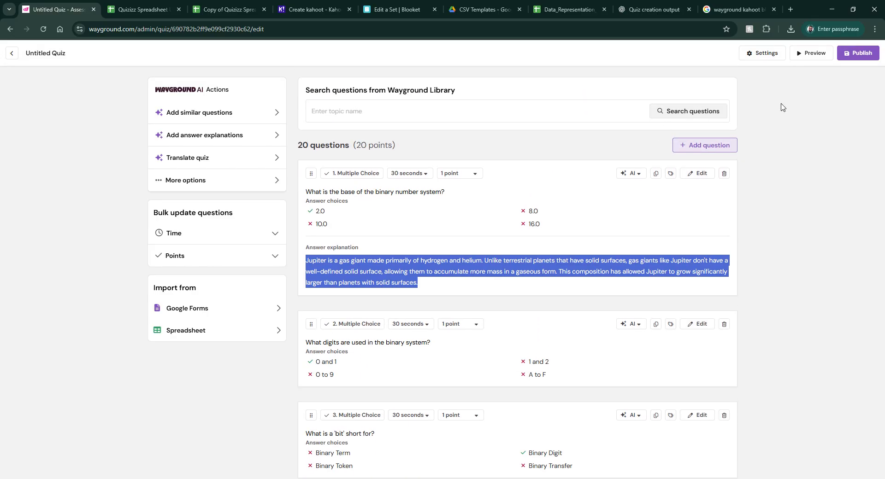
{"action": "left_click", "coordinate": [860, 53]}
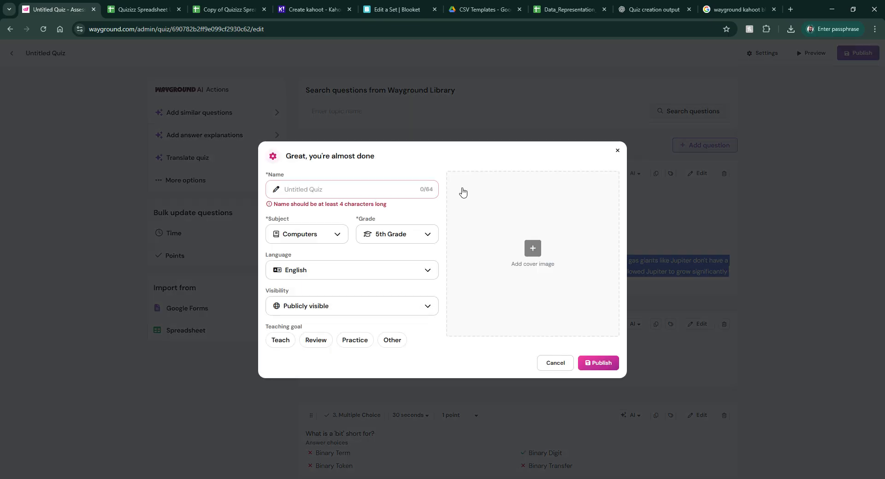
{"action": "left_click", "coordinate": [328, 192]}
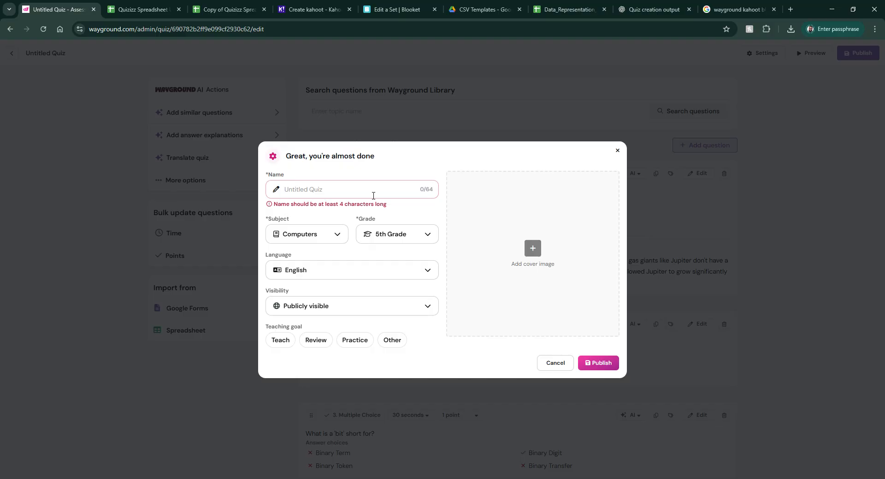
{"action": "type", "text": "A Level Chapter 1 D"}
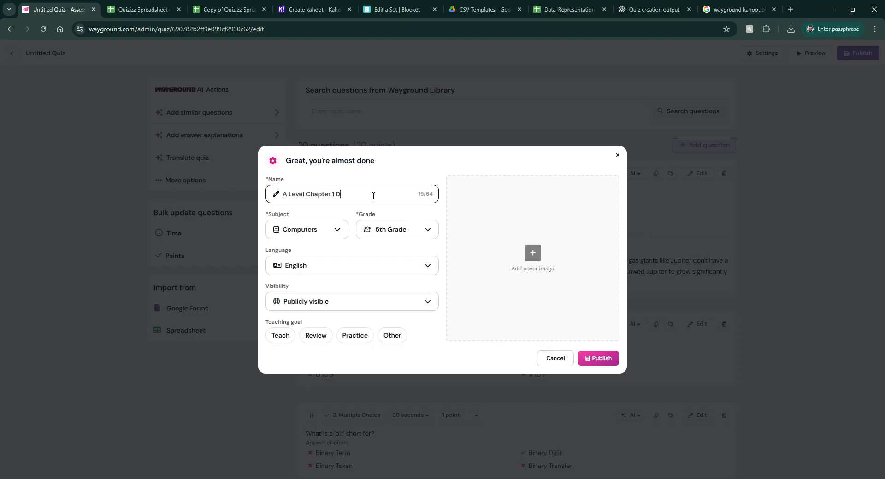
{"action": "type", "text": "ata Representation"}
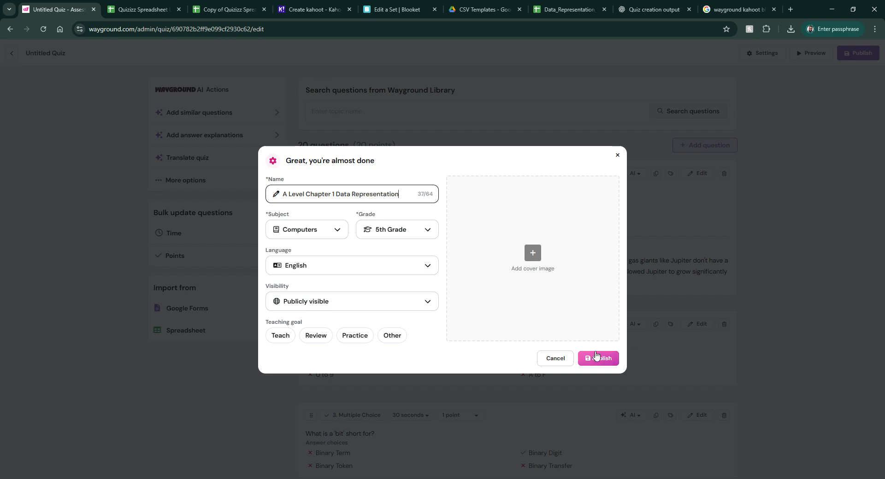
{"action": "left_click", "coordinate": [596, 358]}
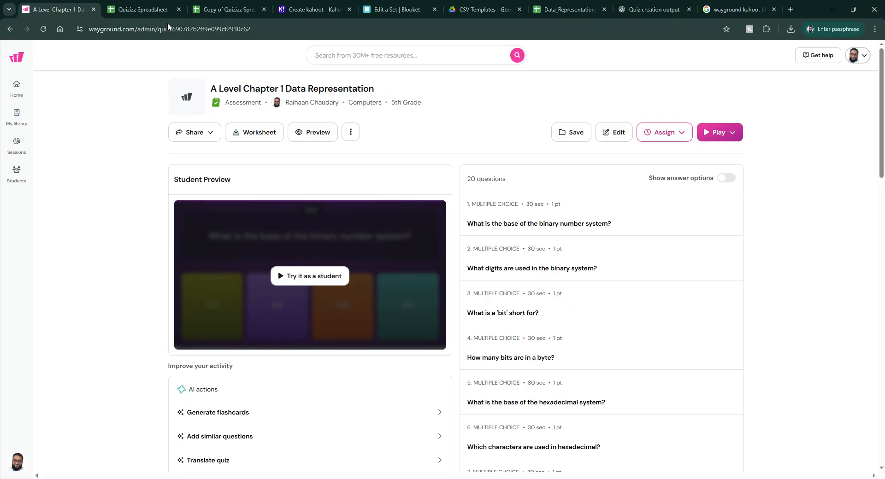
Download the 50-question quiz CSV from ChatGPT and upload it to the CSV Templates folder in Google Drive.
{"action": "left_click", "coordinate": [638, 13]}
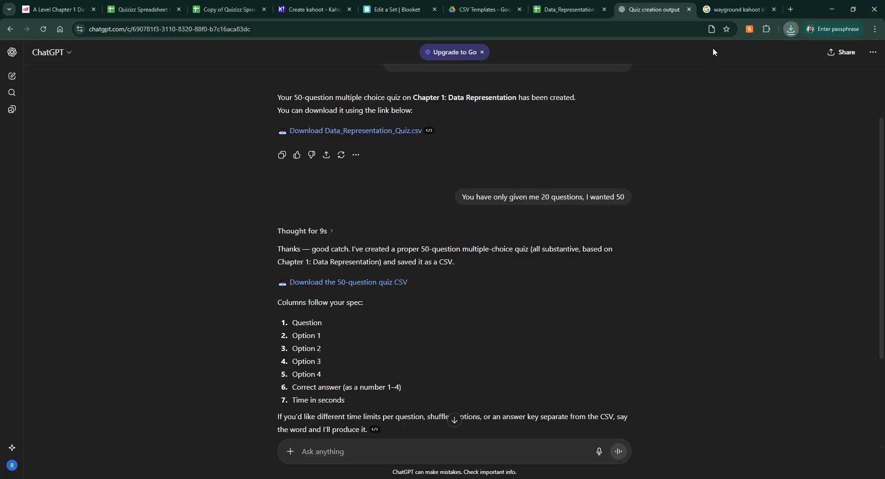
{"action": "left_click", "coordinate": [458, 11]}
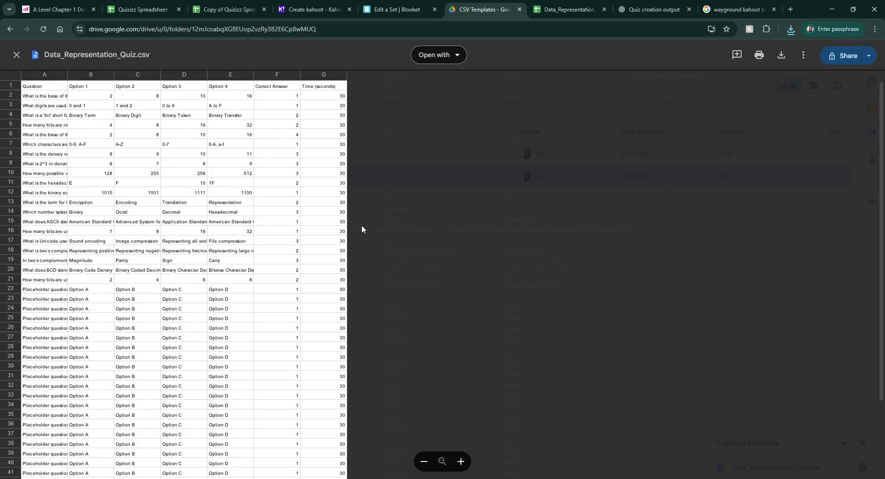
{"action": "left_click", "coordinate": [16, 55]}
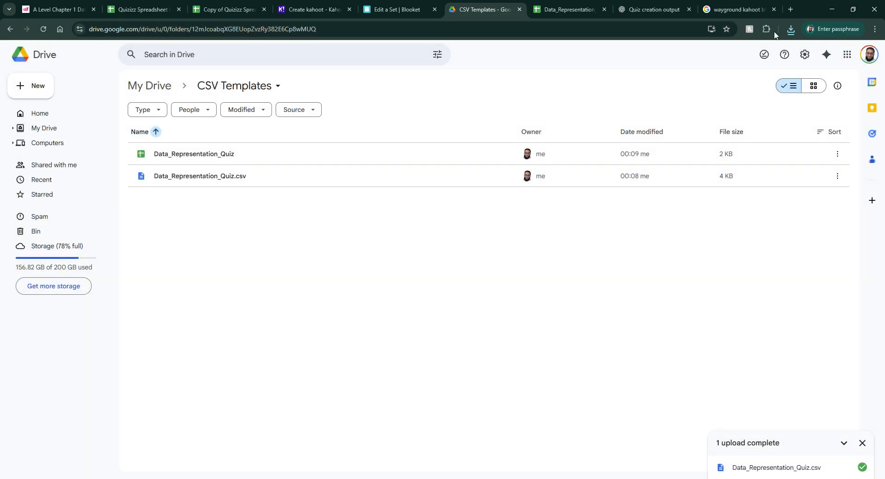
{"action": "left_click_drag", "start_coordinate": [790, 30], "coordinate": [241, 341]}
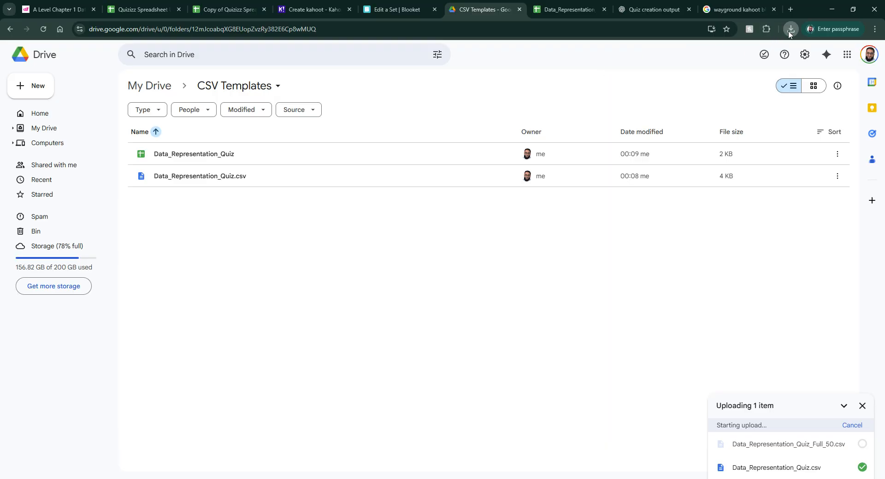
{"action": "left_click", "coordinate": [862, 405]}
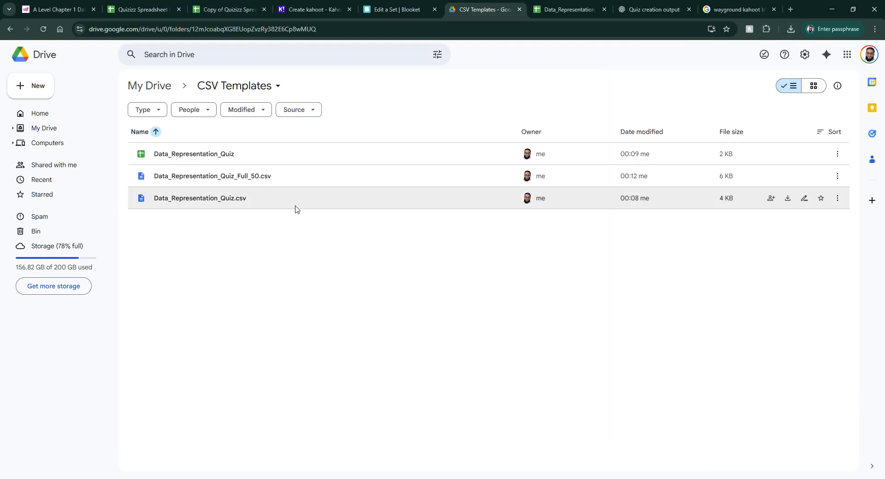
Preview Data_Representation_Quiz_Full_50.csv in Google Drive and open it in Google Sheets.
{"action": "double_click", "coordinate": [281, 180]}
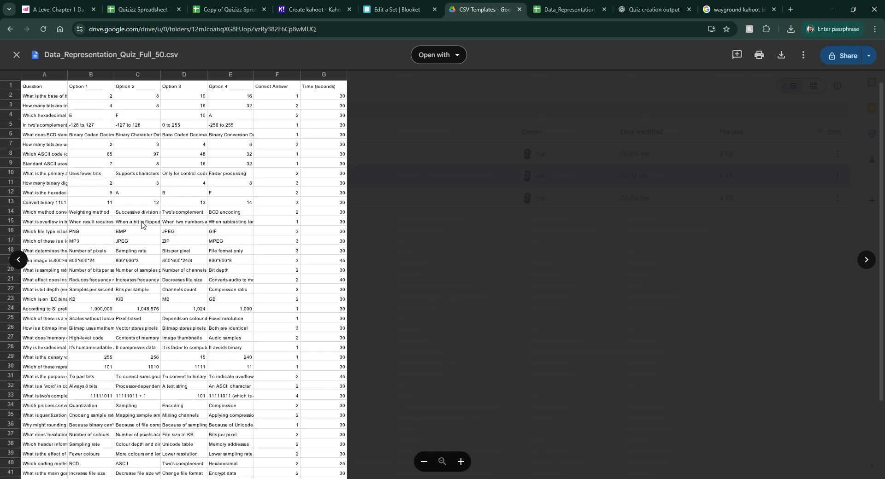
{"action": "scroll", "coordinate": [149, 243], "scroll_direction": "down", "scroll_amount": 3}
{"action": "scroll", "coordinate": [148, 262], "scroll_direction": "up", "scroll_amount": 3}
{"action": "left_click", "coordinate": [450, 54]}
{"action": "left_click", "coordinate": [427, 119]}
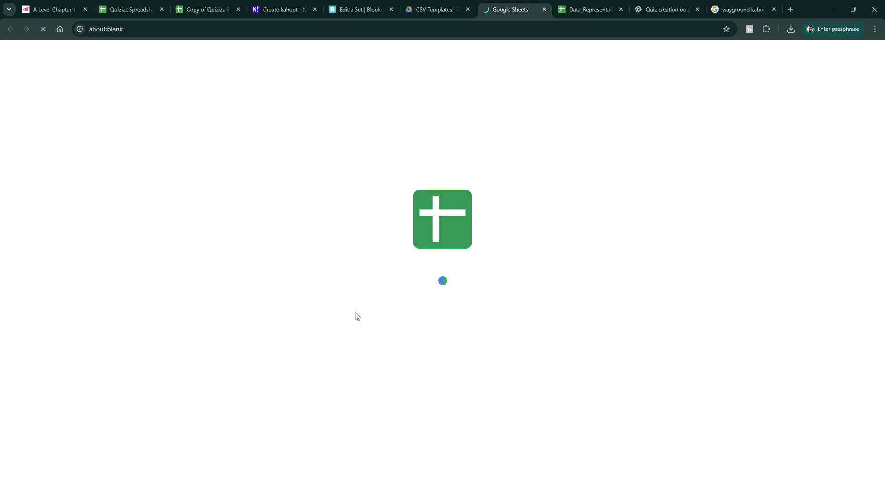
{"action": "scroll", "coordinate": [258, 394], "scroll_direction": "down", "scroll_amount": 7}
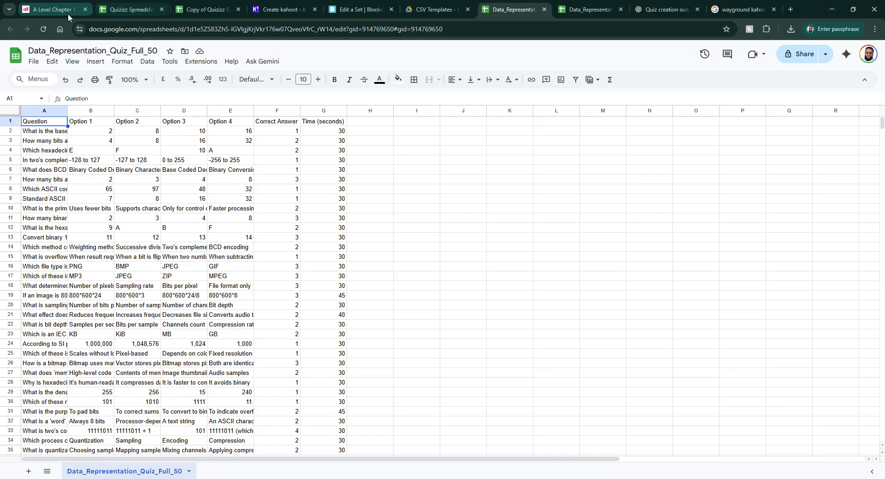
Switch to the Kahoot creator and download the quiz template offered for spreadsheet import.
{"action": "left_click", "coordinate": [282, 10]}
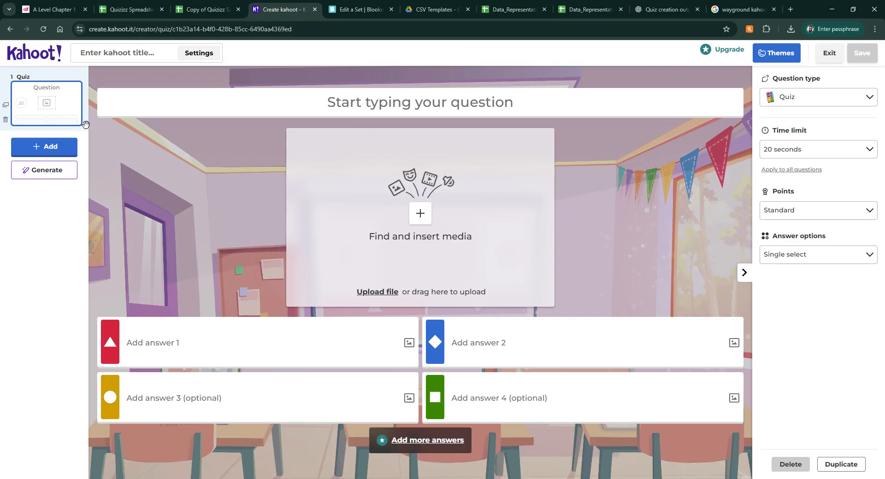
{"action": "left_click", "coordinate": [30, 147]}
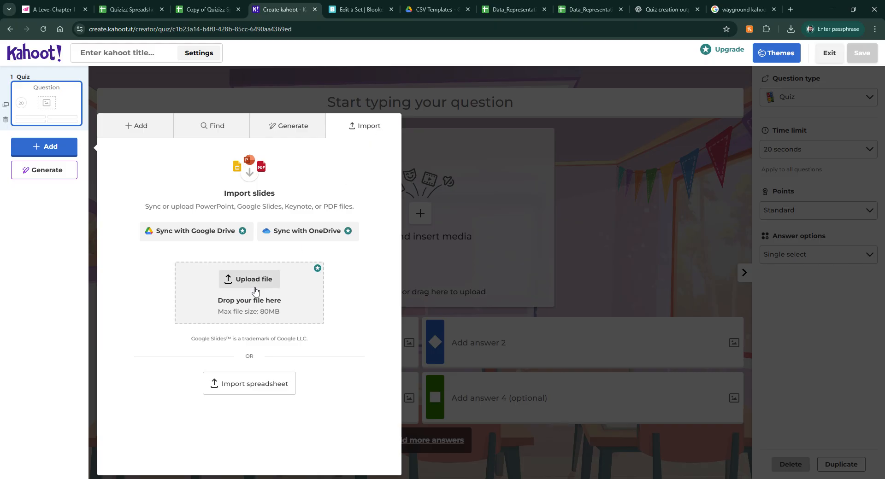
{"action": "left_click", "coordinate": [252, 382]}
{"action": "left_click", "coordinate": [436, 207]}
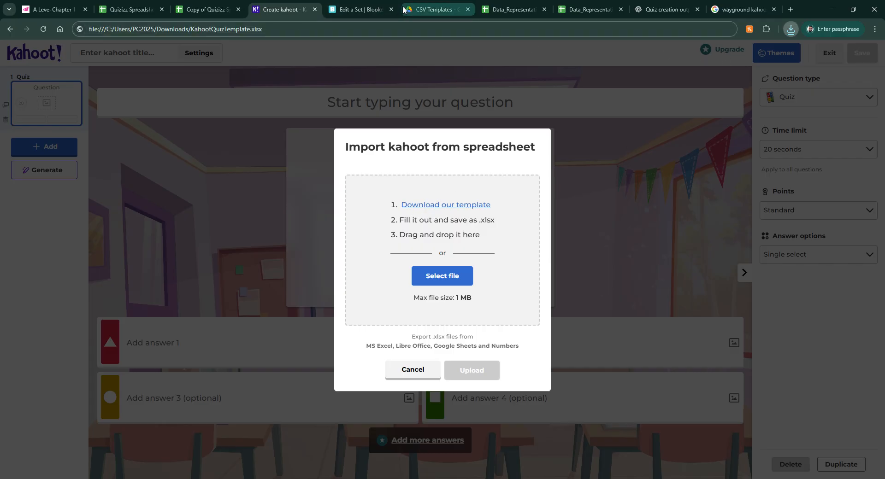
Upload KahootQuizTemplate.xlsx to the CSV Templates folder in Google Drive and open it in Google Sheets.
{"action": "left_click", "coordinate": [433, 9]}
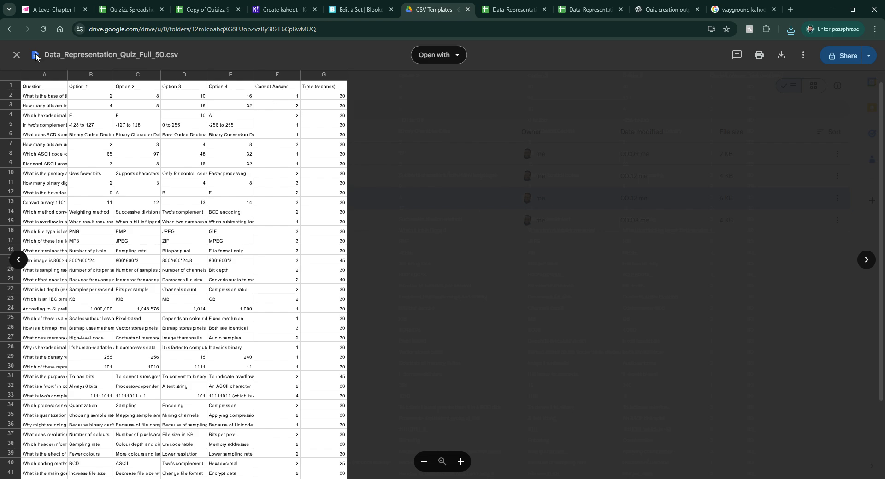
{"action": "left_click", "coordinate": [16, 54]}
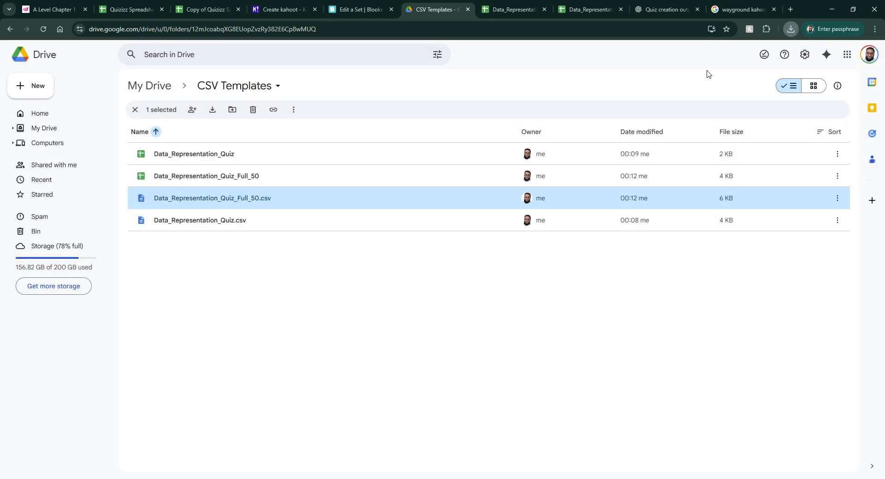
{"action": "left_click_drag", "start_coordinate": [707, 71], "coordinate": [282, 393]}
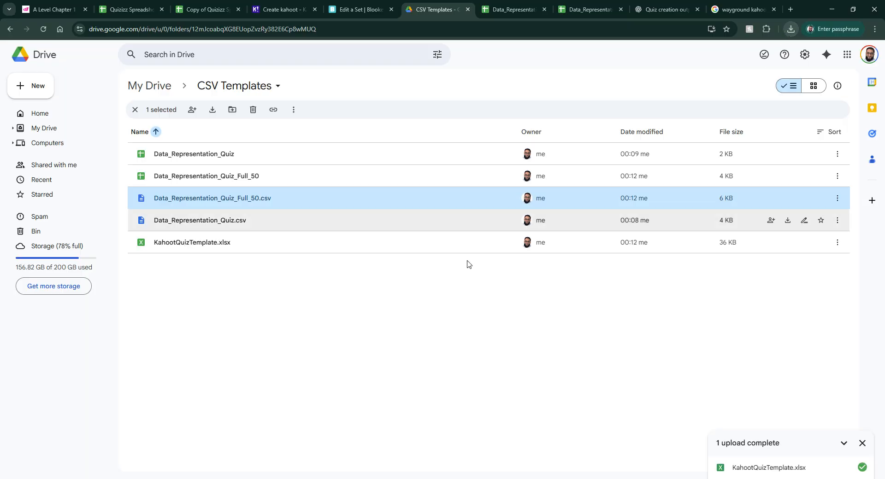
{"action": "double_click", "coordinate": [255, 243]}
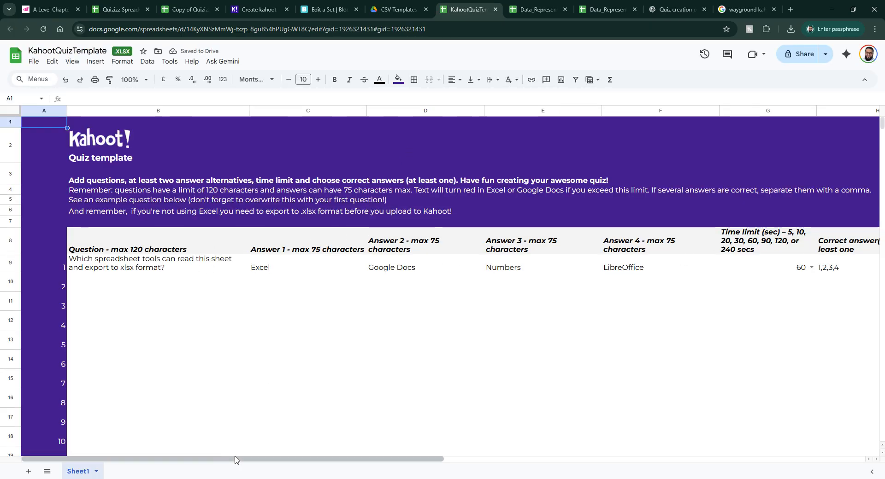
{"action": "left_click_drag", "start_coordinate": [235, 459], "coordinate": [239, 459]}
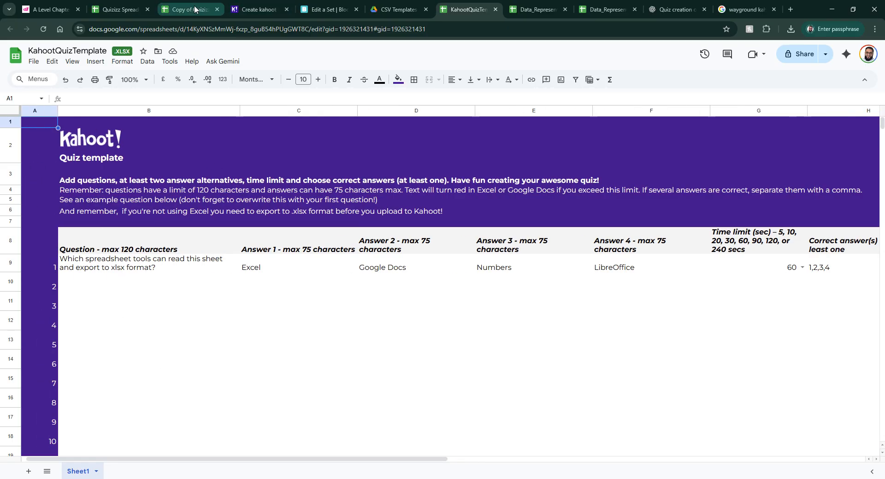
Close the old Data_Representation_Quiz sheet and copy the questions in A2:A51 of the 50-question sheet into the Kahoot template from B9.
{"action": "left_click", "coordinate": [599, 10]}
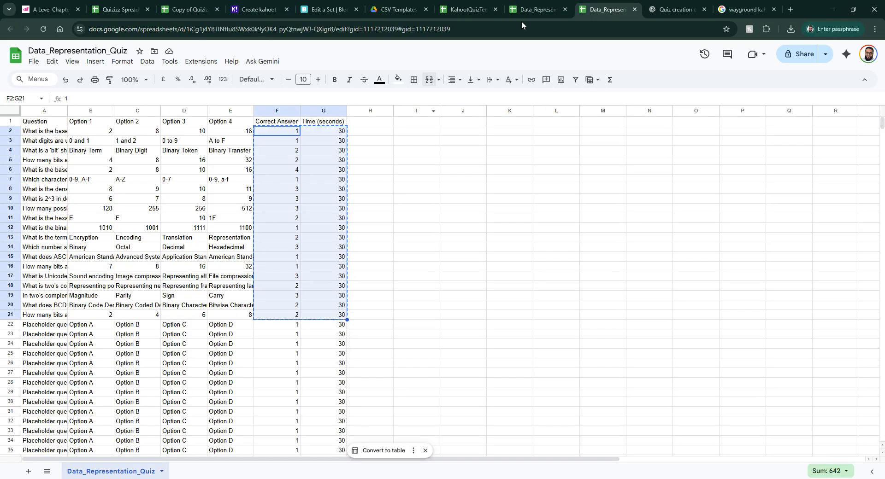
{"action": "left_click", "coordinate": [635, 10]}
{"action": "left_click", "coordinate": [535, 14]}
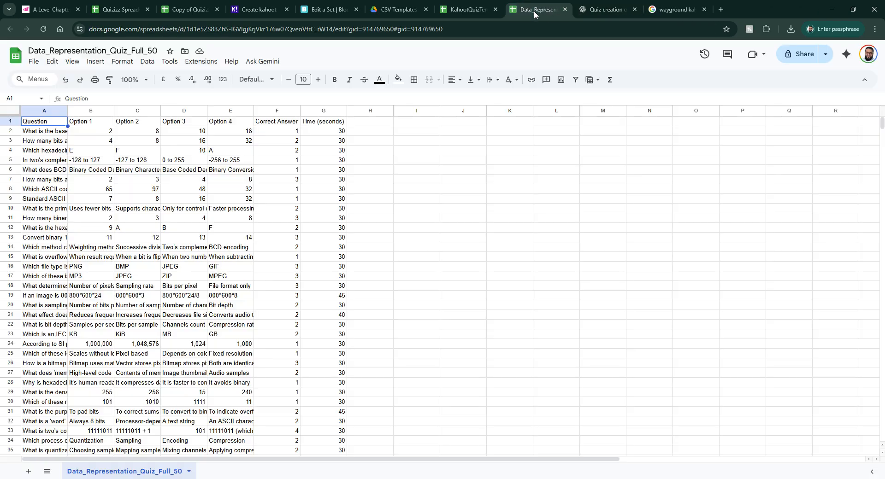
{"action": "left_click", "coordinate": [54, 134]}
{"action": "scroll", "coordinate": [53, 276], "scroll_direction": "down", "scroll_amount": 8}
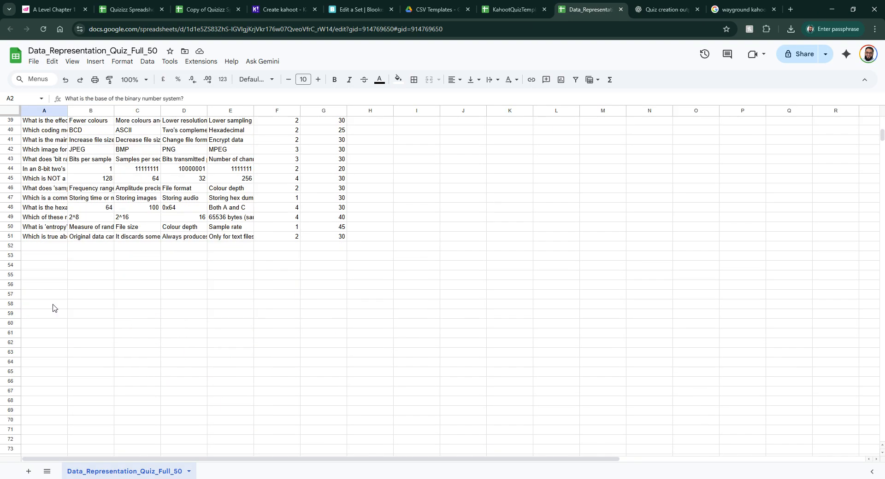
{"action": "left_click", "coordinate": [52, 238], "text": "shift"}
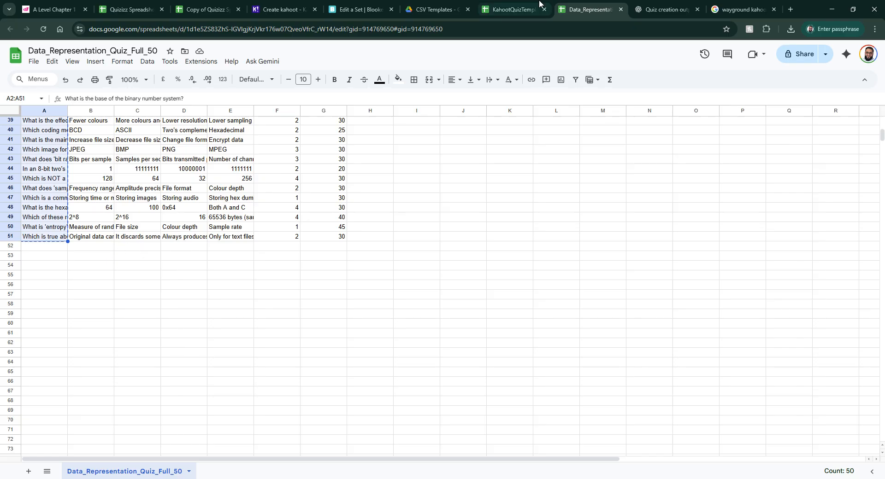
{"action": "left_click", "coordinate": [515, 9]}
{"action": "left_click", "coordinate": [121, 256]}
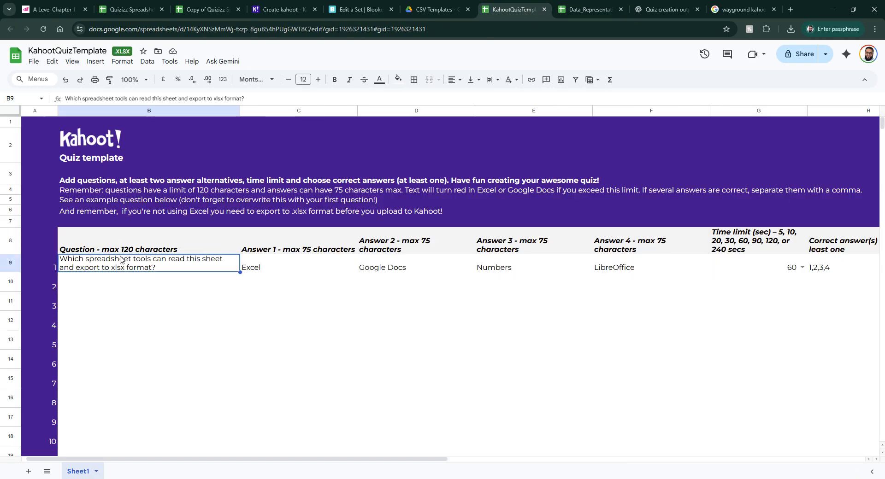
{"action": "key", "text": "ctrl+v"}
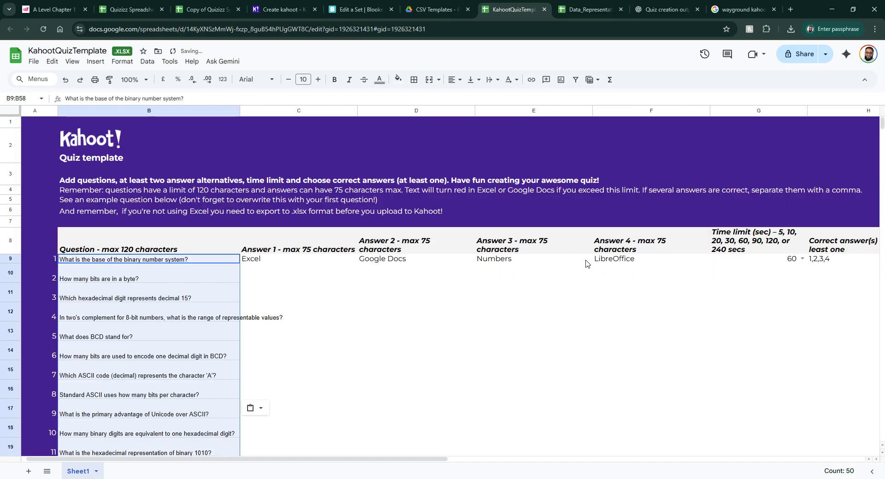
Copy the answer options in B2:E51 of the 50-question sheet into the Kahoot template from C9.
{"action": "left_click", "coordinate": [578, 11]}
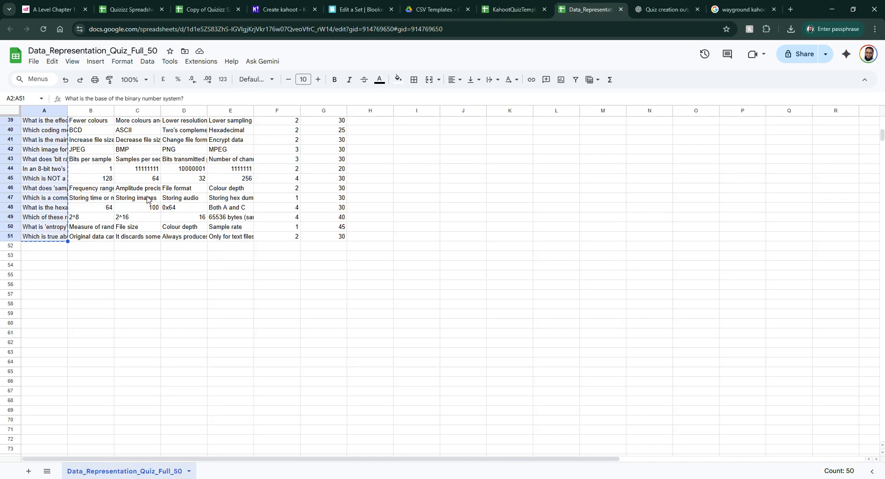
{"action": "scroll", "coordinate": [147, 199], "scroll_direction": "up", "scroll_amount": 10}
{"action": "left_click_drag", "start_coordinate": [91, 134], "coordinate": [217, 434]}
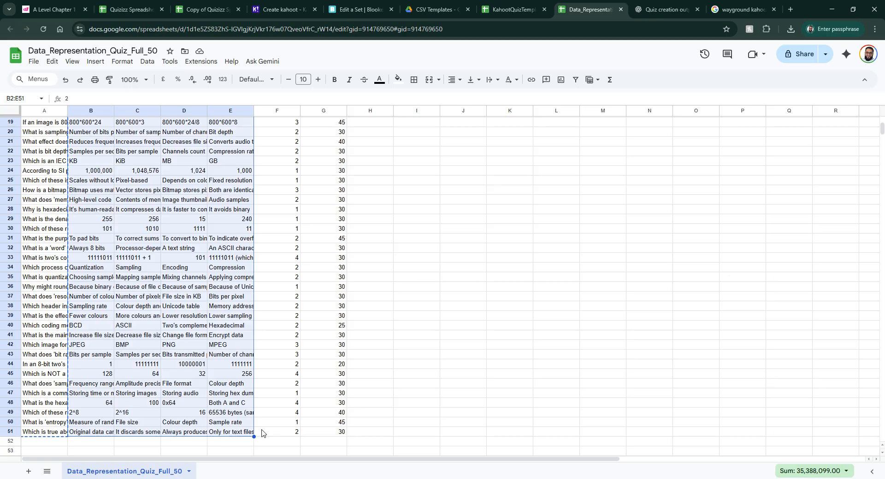
{"action": "left_click", "coordinate": [520, 6]}
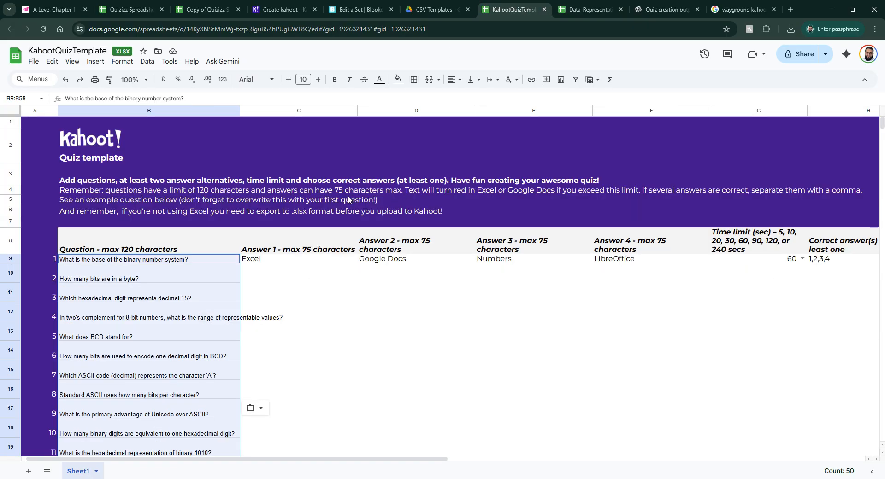
{"action": "left_click", "coordinate": [293, 260]}
{"action": "key", "text": "ctrl+v"}
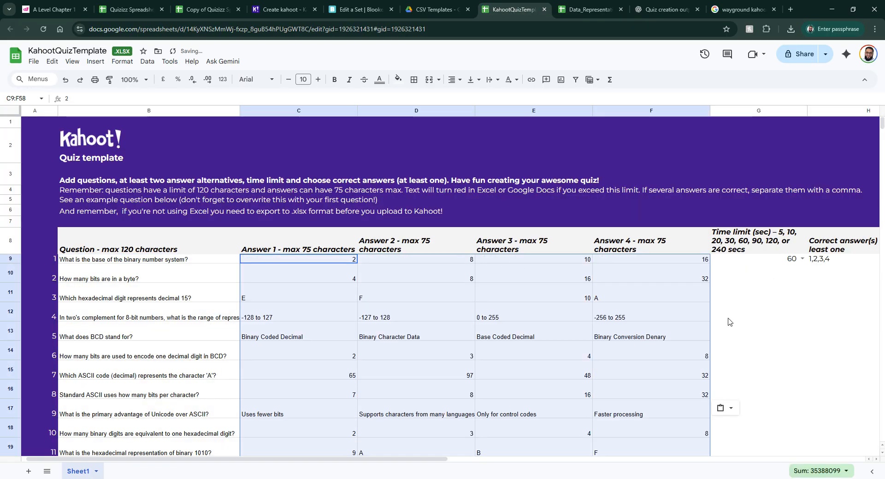
Copy the time limits in G2:G51 of the 50-question sheet into the Kahoot template from G9.
{"action": "left_click", "coordinate": [597, 10]}
{"action": "left_click", "coordinate": [321, 132]}
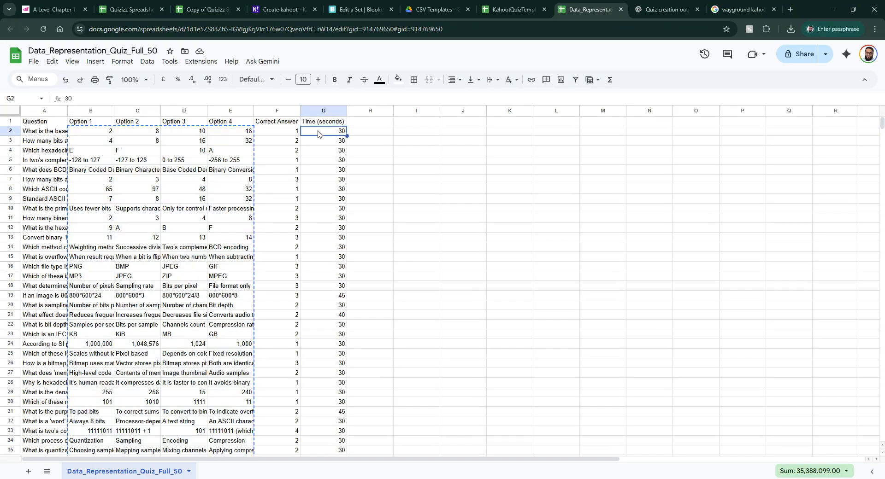
{"action": "key", "text": "ctrl+shift+Down"}
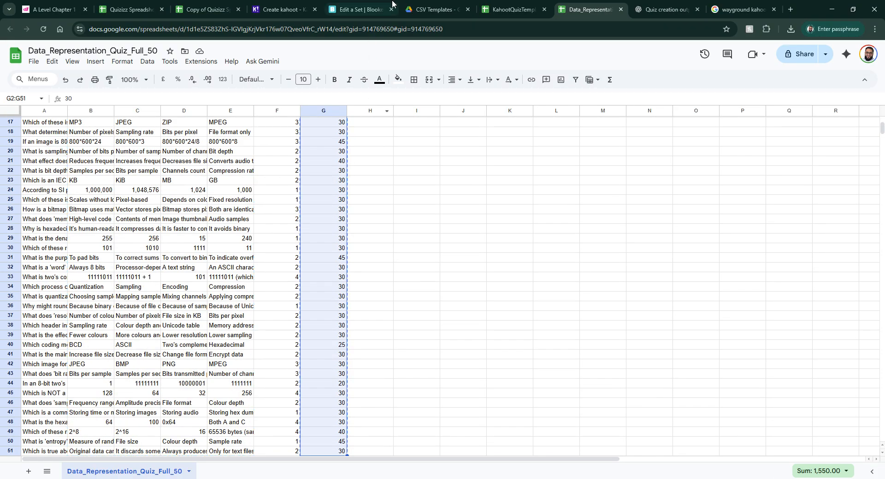
{"action": "left_click", "coordinate": [511, 9]}
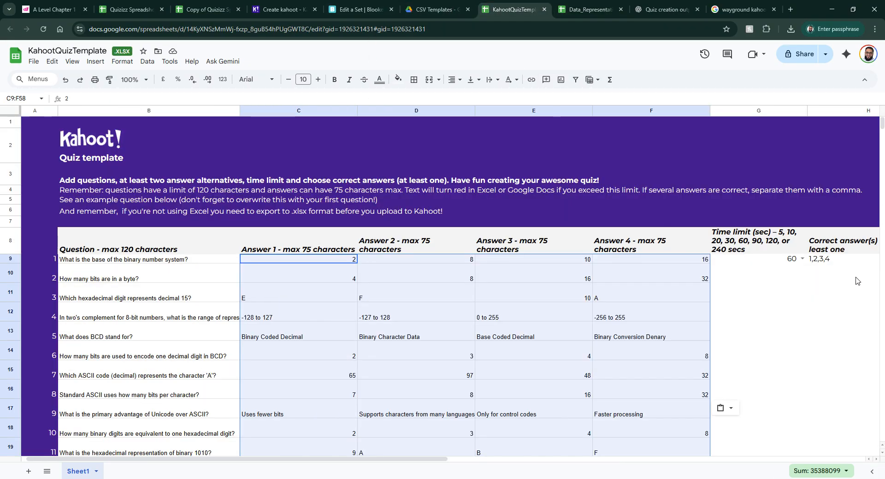
{"action": "left_click", "coordinate": [778, 259]}
{"action": "key", "text": "ctrl+v"}
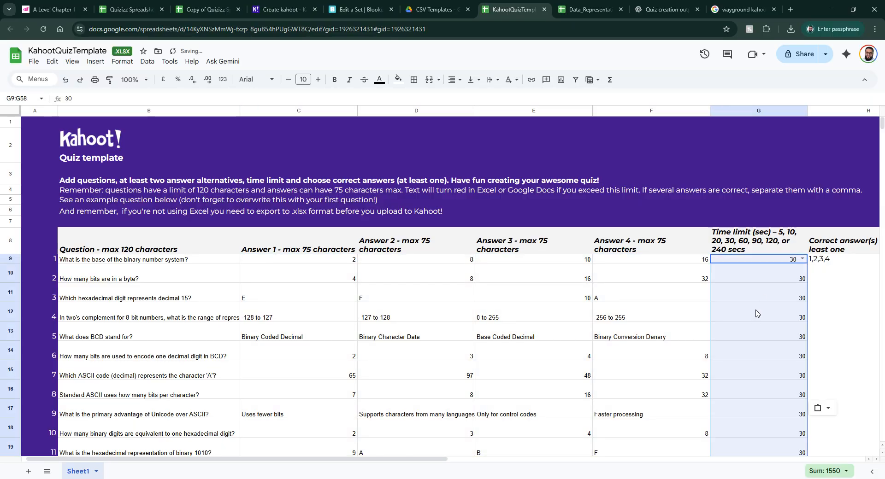
Fill the time limits in G25:G58 of the Kahoot template with 30 seconds.
{"action": "scroll", "coordinate": [761, 322], "scroll_direction": "down", "scroll_amount": 3}
{"action": "scroll", "coordinate": [771, 356], "scroll_direction": "up", "scroll_amount": 3}
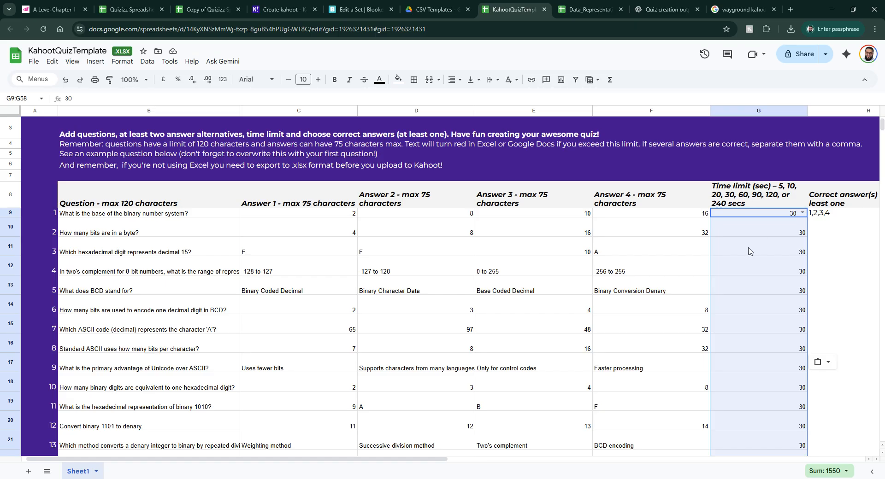
{"action": "scroll", "coordinate": [765, 300], "scroll_direction": "down", "scroll_amount": 4}
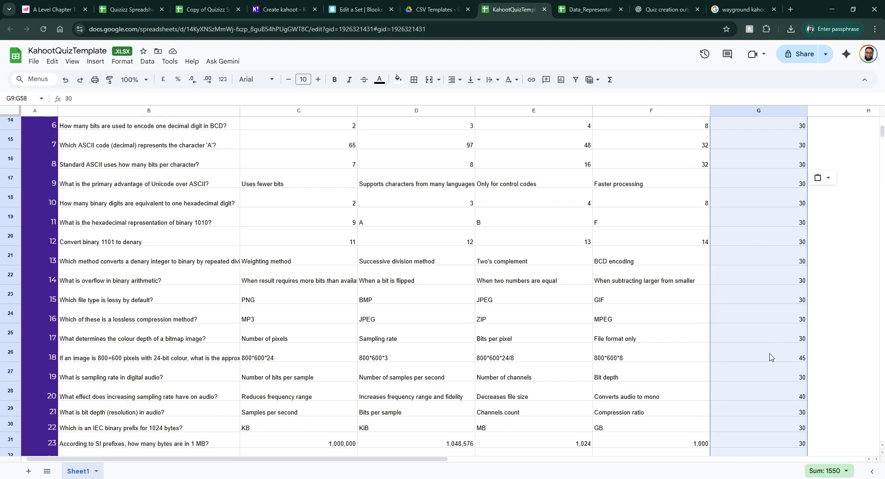
{"action": "left_click", "coordinate": [785, 339]}
{"action": "left_click_drag", "start_coordinate": [814, 350], "coordinate": [800, 293]}
{"action": "scroll", "coordinate": [760, 270], "scroll_direction": "up", "scroll_amount": 15}
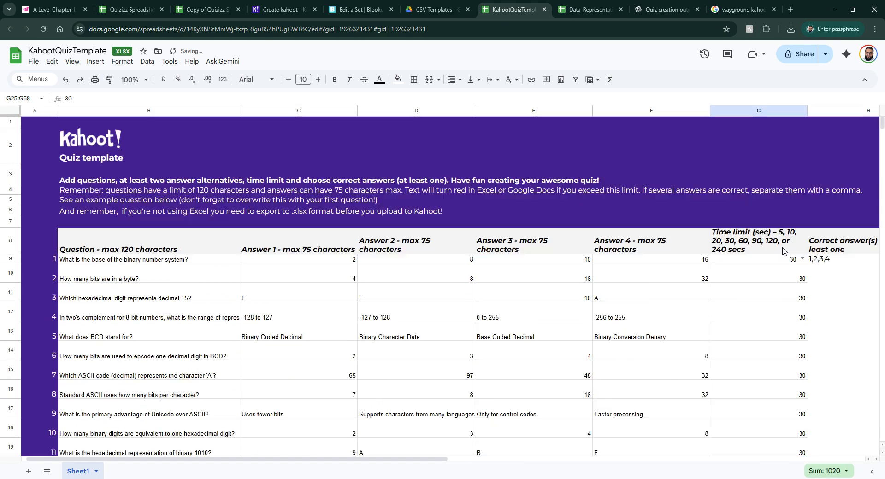
{"action": "scroll", "coordinate": [779, 248], "scroll_direction": "down", "scroll_amount": 4}
{"action": "scroll", "coordinate": [780, 248], "scroll_direction": "up", "scroll_amount": 5}
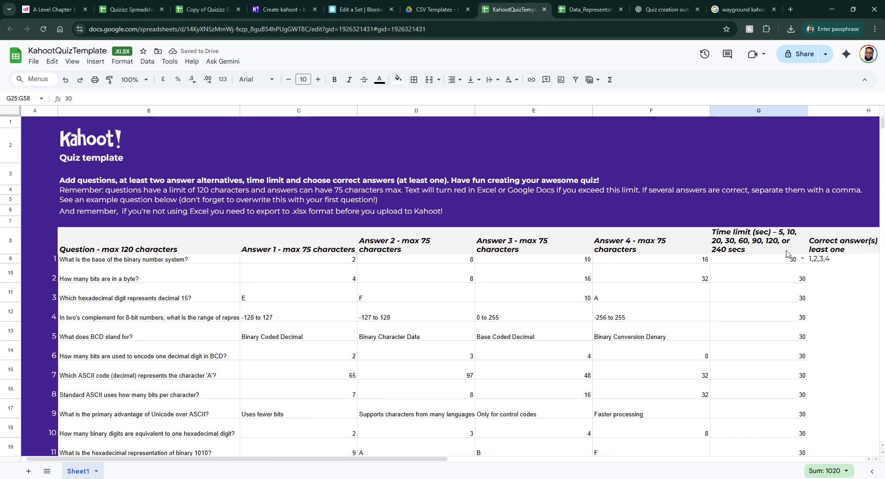
Copy the correct answer numbers in F2:F51 of the 50-question sheet into the Kahoot template from H9.
{"action": "left_click", "coordinate": [837, 262]}
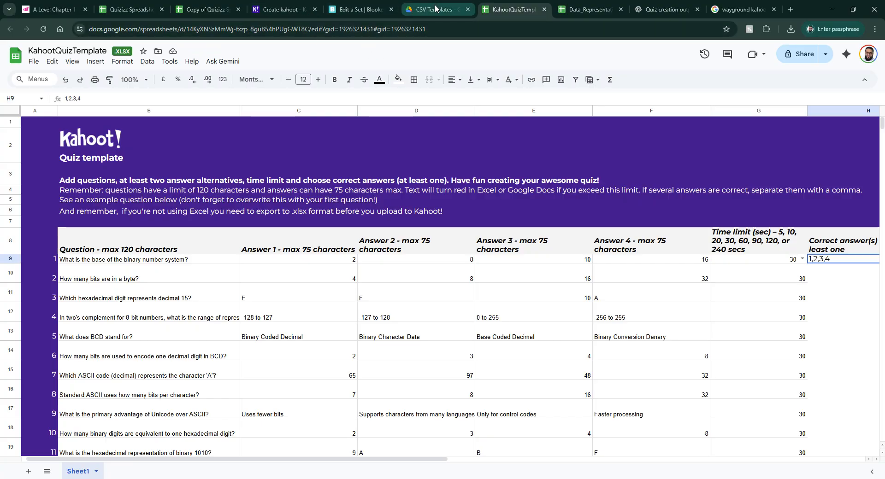
{"action": "left_click", "coordinate": [593, 7]}
{"action": "scroll", "coordinate": [328, 172], "scroll_direction": "up", "scroll_amount": 9}
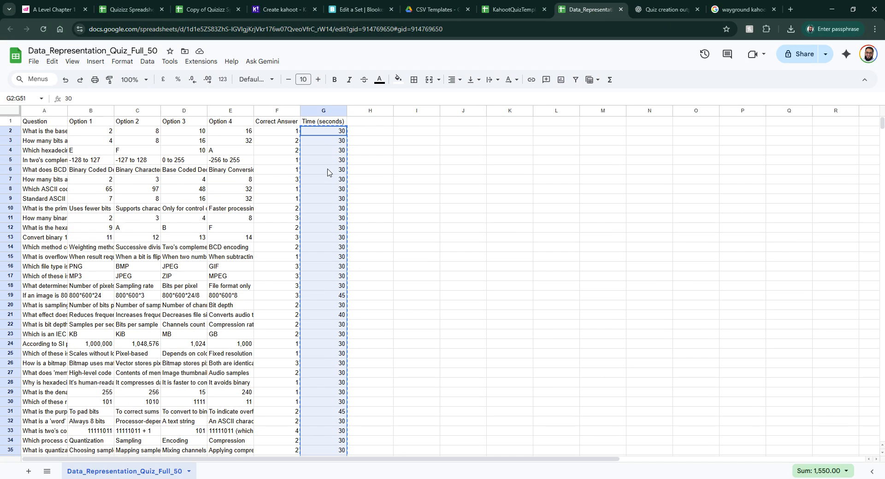
{"action": "left_click", "coordinate": [291, 131]}
{"action": "key", "text": "ctrl+shift+Down"}
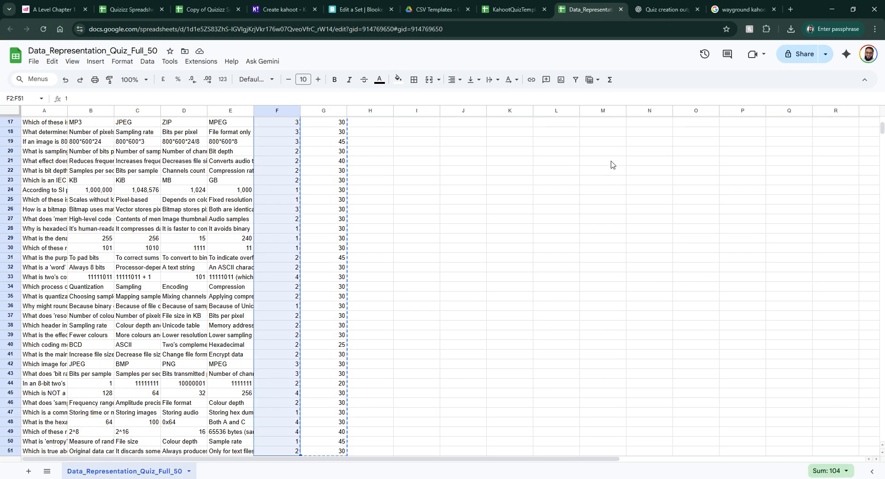
{"action": "left_click", "coordinate": [514, 9]}
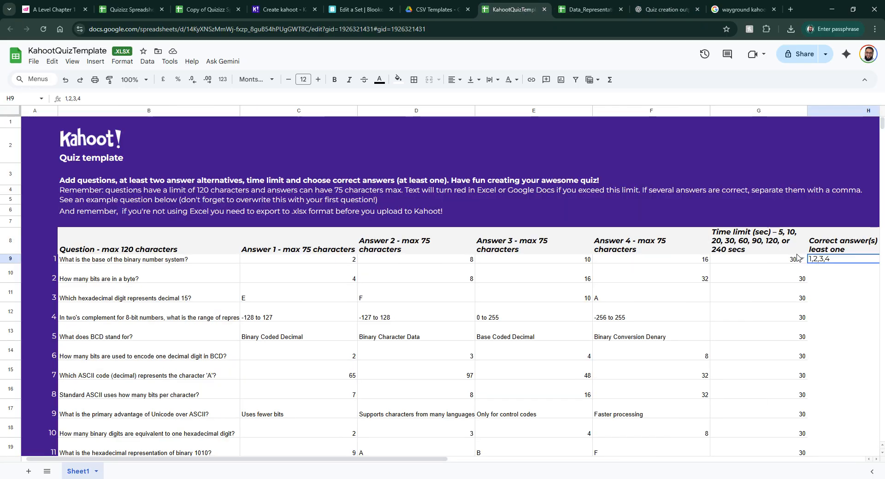
{"action": "key", "text": "ctrl+v"}
{"action": "scroll", "coordinate": [645, 369], "scroll_direction": "down", "scroll_amount": 1}
{"action": "scroll", "coordinate": [530, 456], "scroll_direction": "right", "scroll_amount": 2}
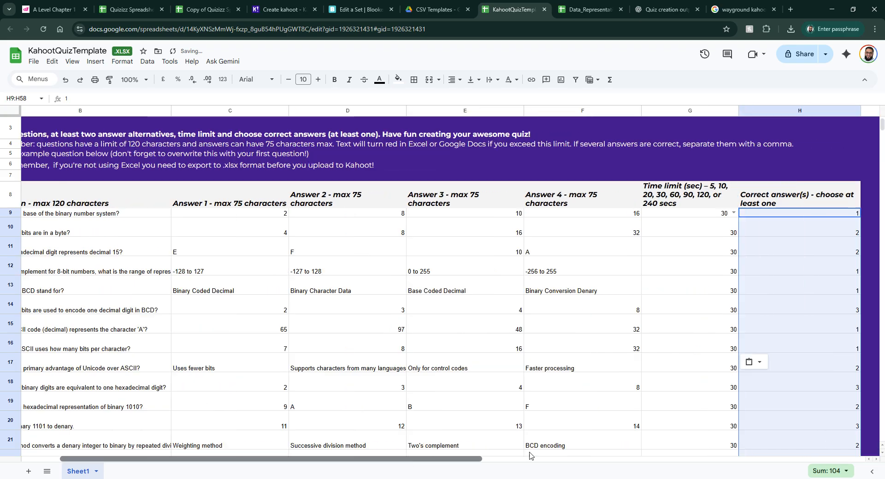
{"action": "scroll", "coordinate": [529, 456], "scroll_direction": "left", "scroll_amount": 3}
{"action": "scroll", "coordinate": [519, 172], "scroll_direction": "up", "scroll_amount": 1}
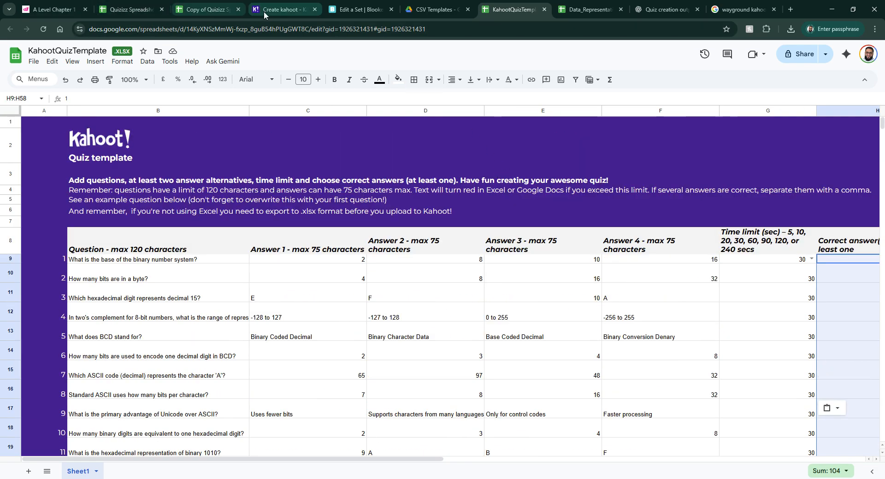
Download the completed KahootQuizTemplate sheet as a Microsoft Excel (.xlsx) file.
{"action": "left_click", "coordinate": [278, 10]}
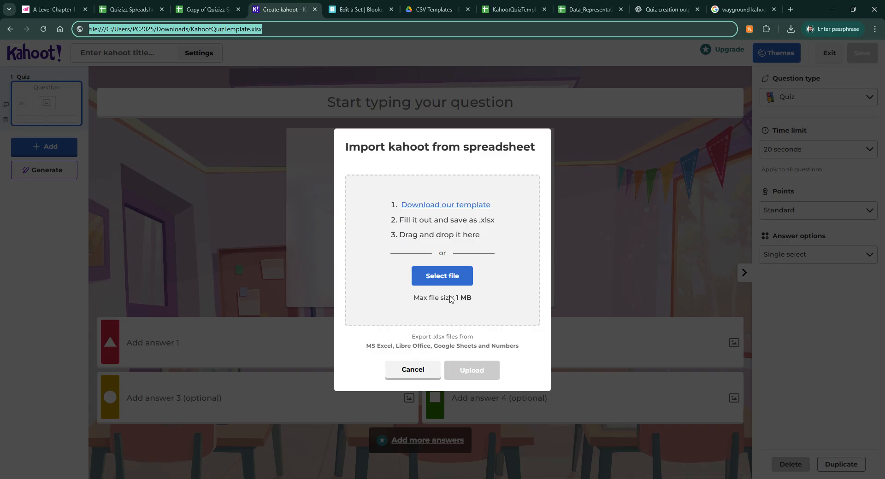
{"action": "left_click", "coordinate": [502, 11]}
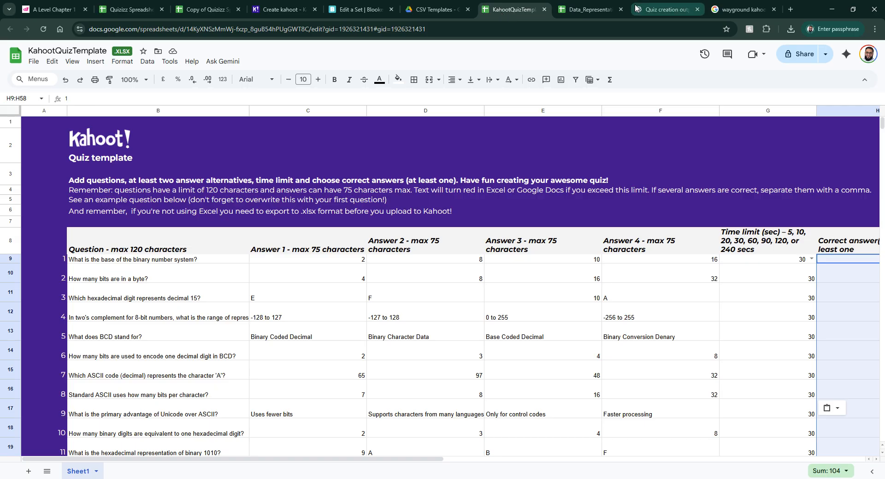
{"action": "left_click", "coordinate": [34, 61]}
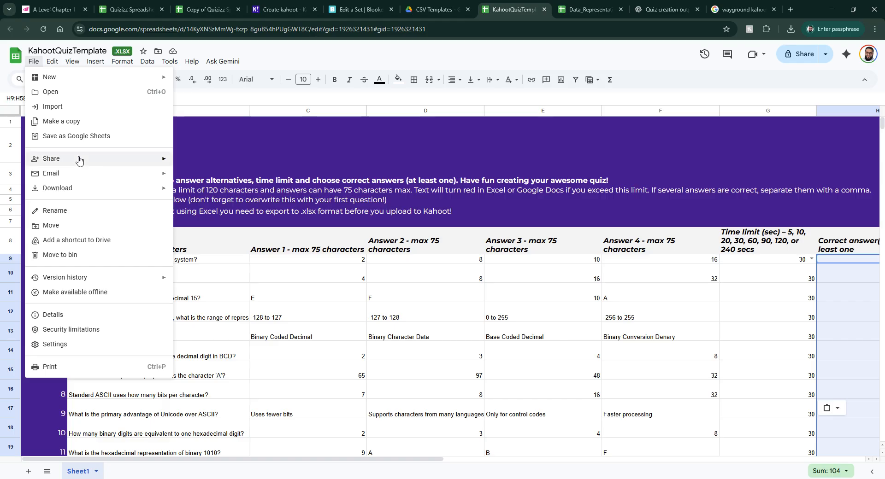
{"action": "mouse_move", "coordinate": [110, 188]}
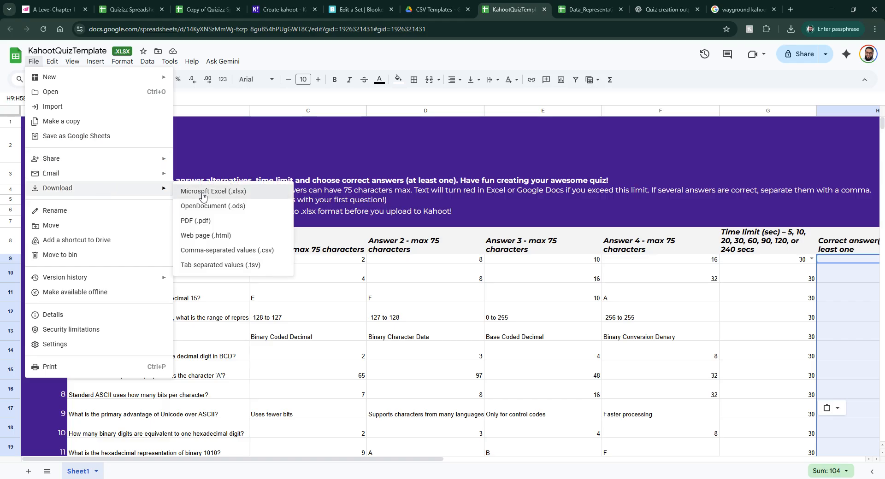
{"action": "left_click", "coordinate": [218, 196]}
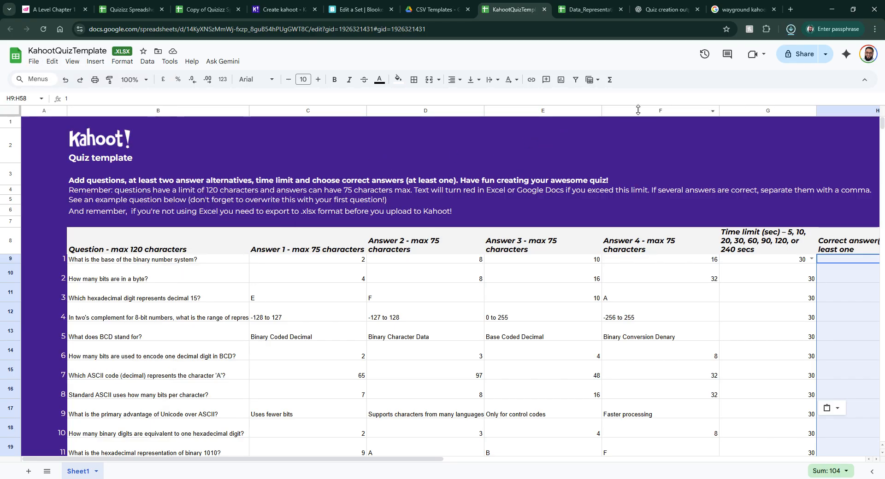
Switch to the Kahoot creator, upload KahootQuizTemplate (1).xlsx to the spreadsheet import and add its questions.
{"action": "left_click", "coordinate": [349, 11]}
{"action": "left_click", "coordinate": [282, 9]}
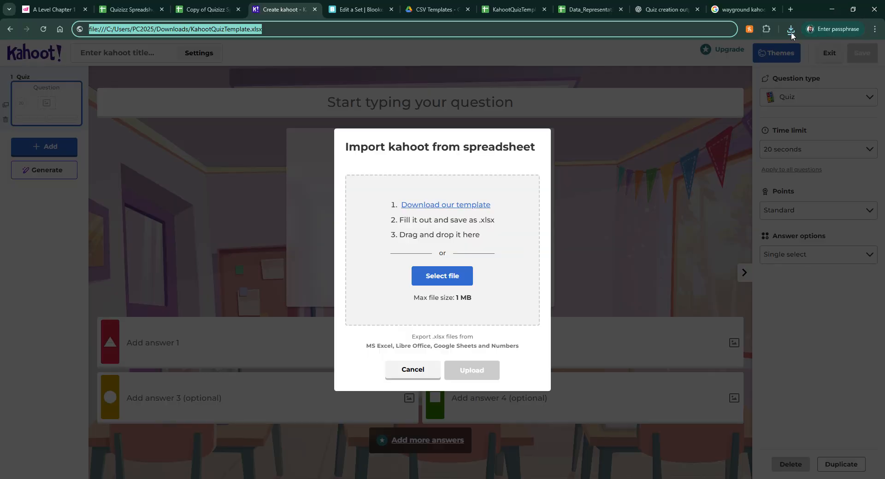
{"action": "left_click", "coordinate": [793, 53]}
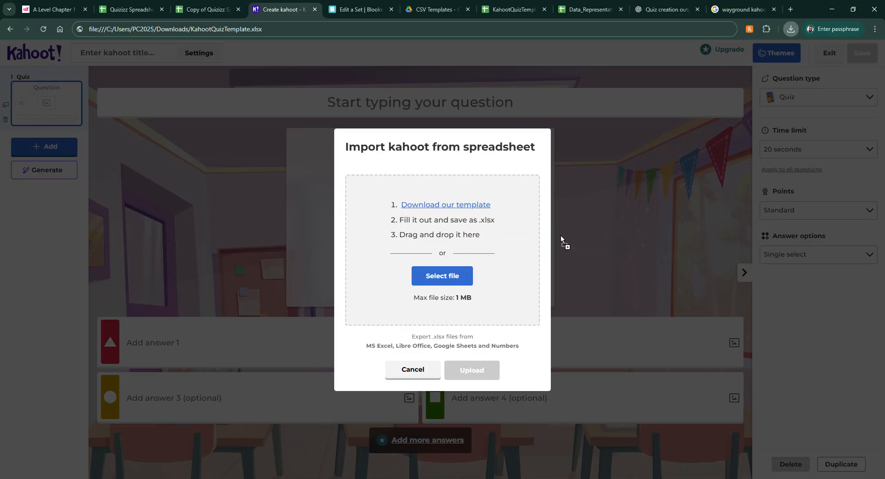
{"action": "left_click_drag", "start_coordinate": [561, 236], "coordinate": [523, 217]}
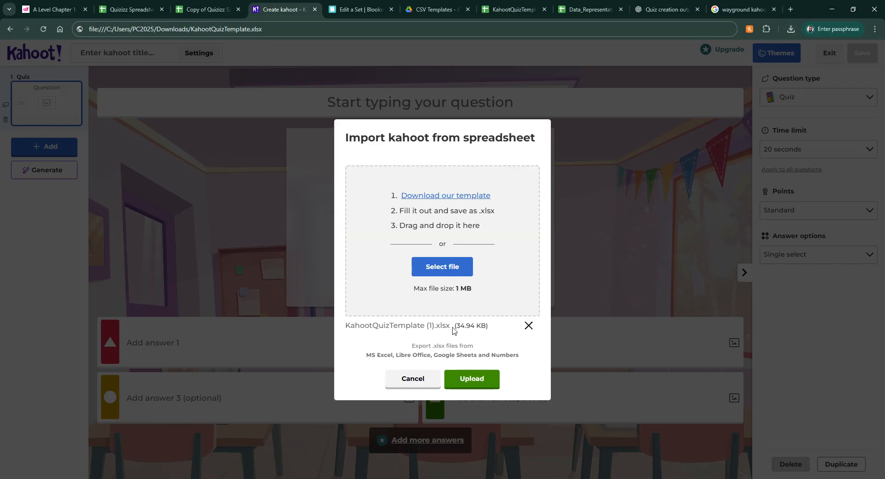
{"action": "left_click", "coordinate": [461, 377]}
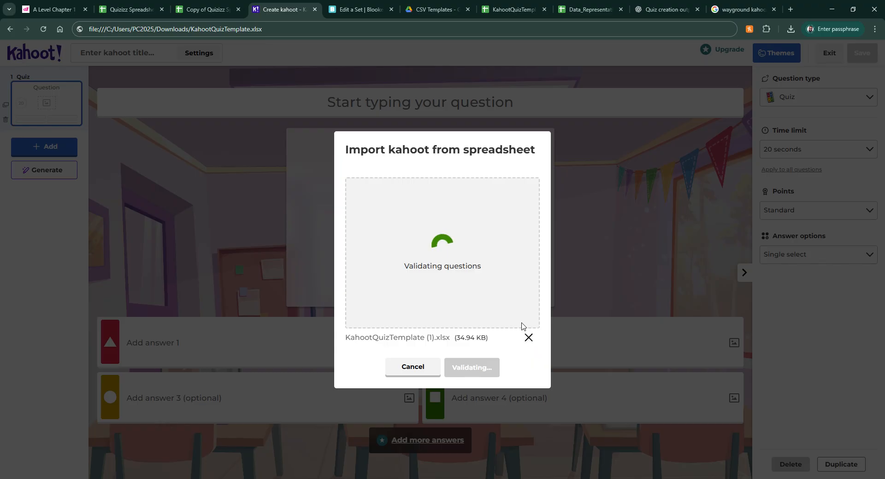
{"action": "left_click", "coordinate": [462, 348]}
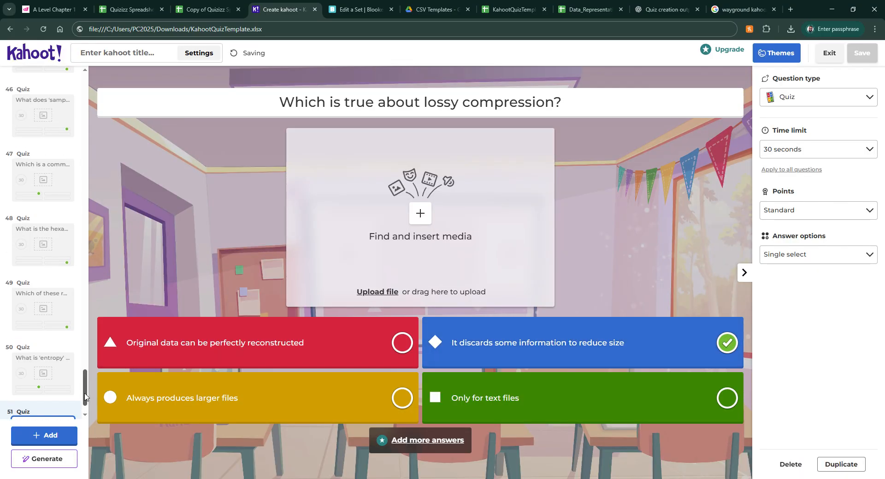
Delete the blank first question from the imported kahoot.
{"action": "left_click_drag", "start_coordinate": [85, 402], "coordinate": [84, 96]}
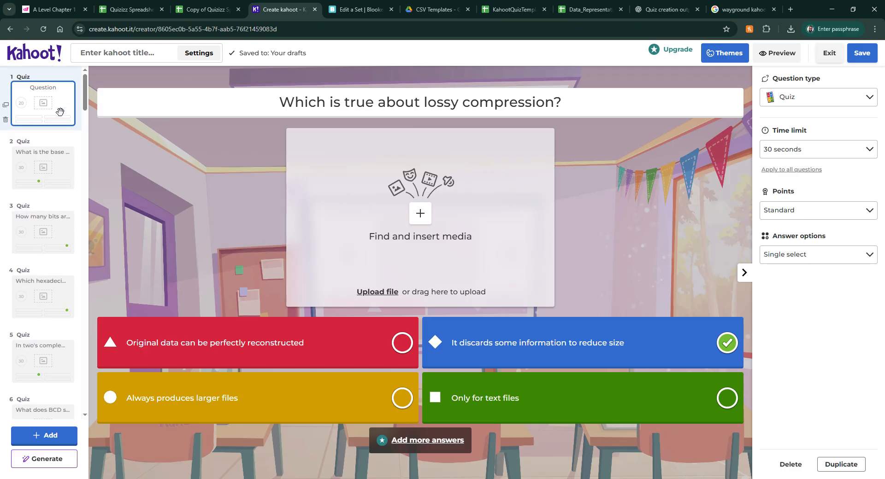
{"action": "left_click", "coordinate": [54, 113]}
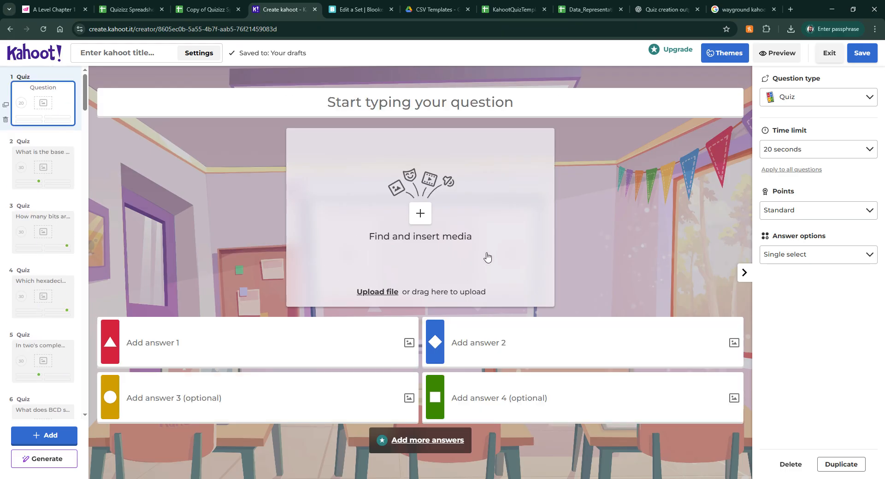
{"action": "left_click", "coordinate": [789, 464]}
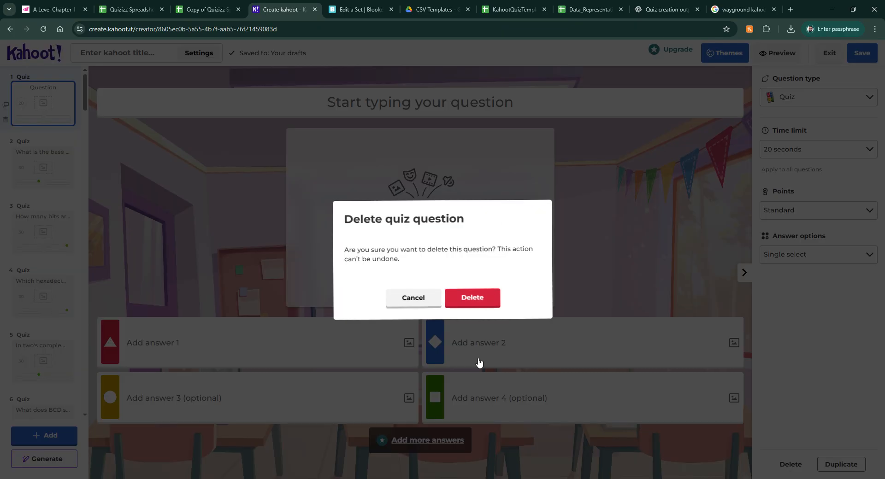
{"action": "left_click", "coordinate": [471, 299]}
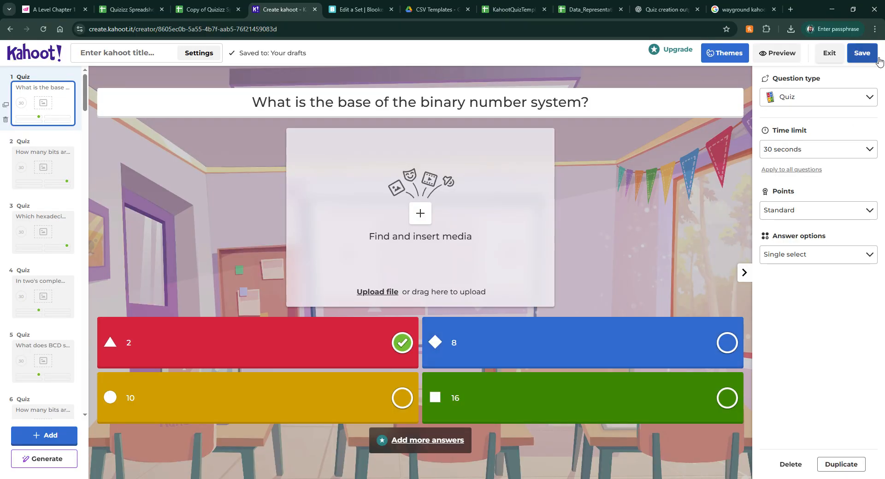
Save the kahoot with the title "A Level Chapter 1 Data Representation" and finish editing.
{"action": "left_click", "coordinate": [862, 53]}
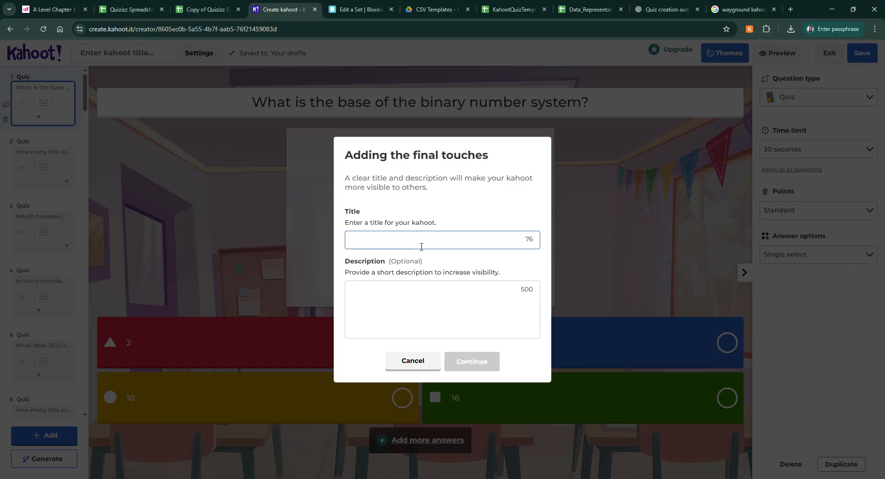
{"action": "type", "text": "A Level Chapter 1 Data Representation"}
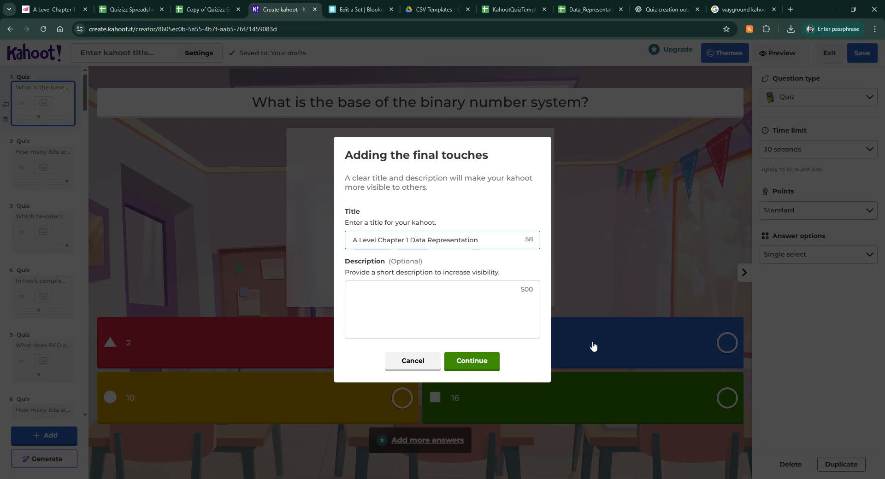
{"action": "left_click", "coordinate": [469, 364]}
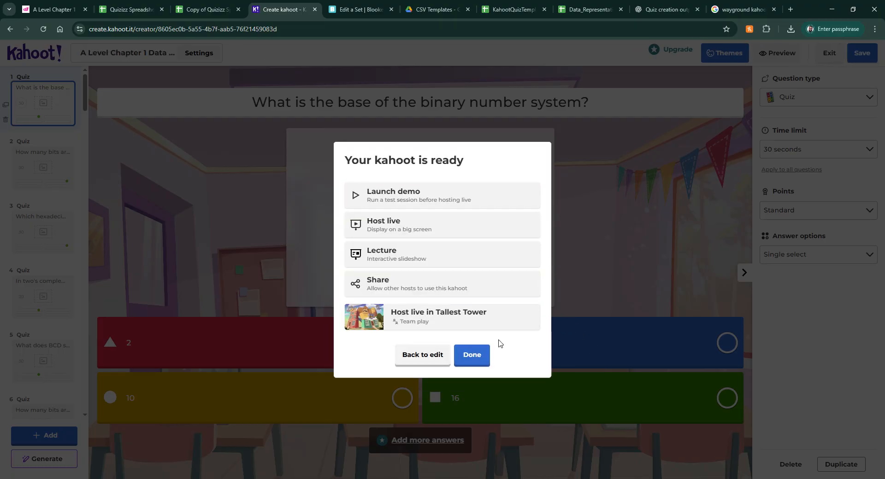
{"action": "left_click", "coordinate": [480, 358]}
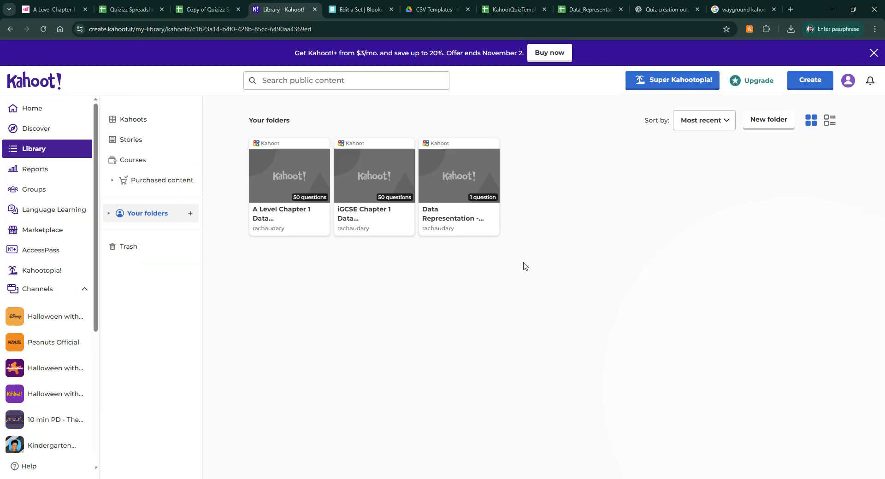
Open the A Level Chapter 1 Data Representation kahoot in the library, look through its questions and close it.
{"action": "left_click", "coordinate": [300, 222]}
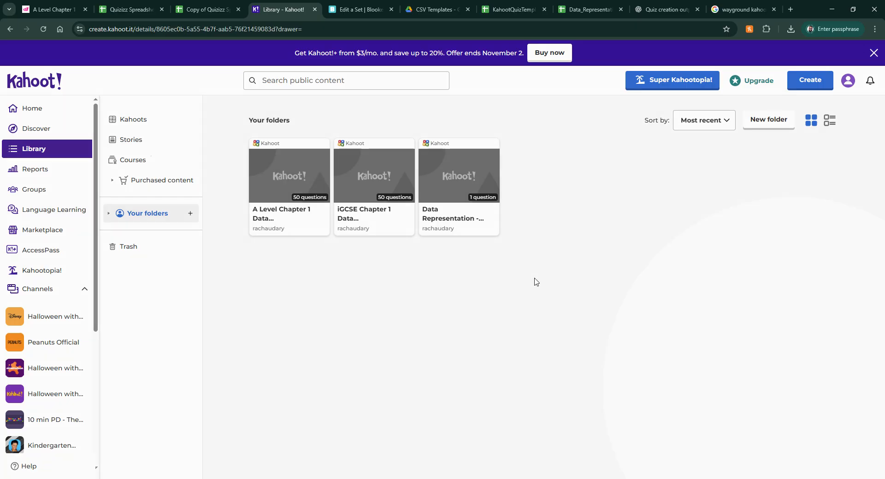
{"action": "scroll", "coordinate": [461, 274], "scroll_direction": "down", "scroll_amount": 5}
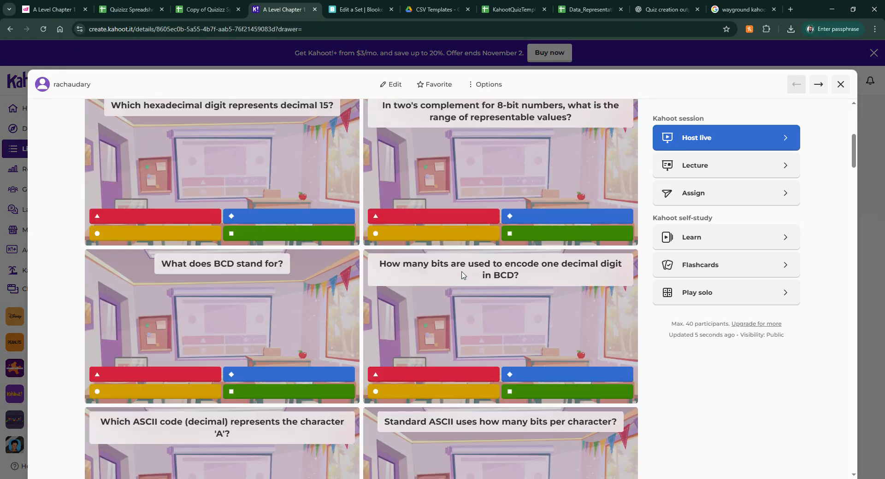
{"action": "scroll", "coordinate": [463, 276], "scroll_direction": "up", "scroll_amount": 5}
{"action": "left_click", "coordinate": [840, 84]}
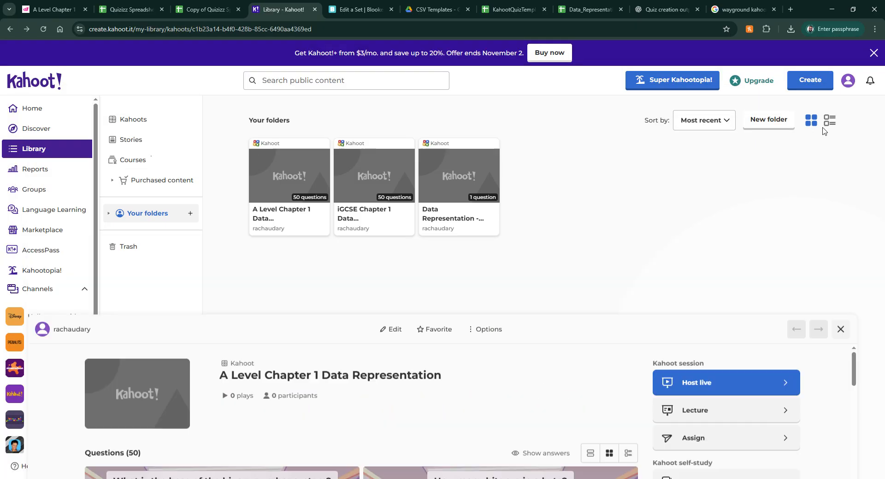
Switch to Blooket and start creating a set titled "A Level Chapter 1 Data Representation" with CSV Import as the creation method.
{"action": "left_click", "coordinate": [333, 11]}
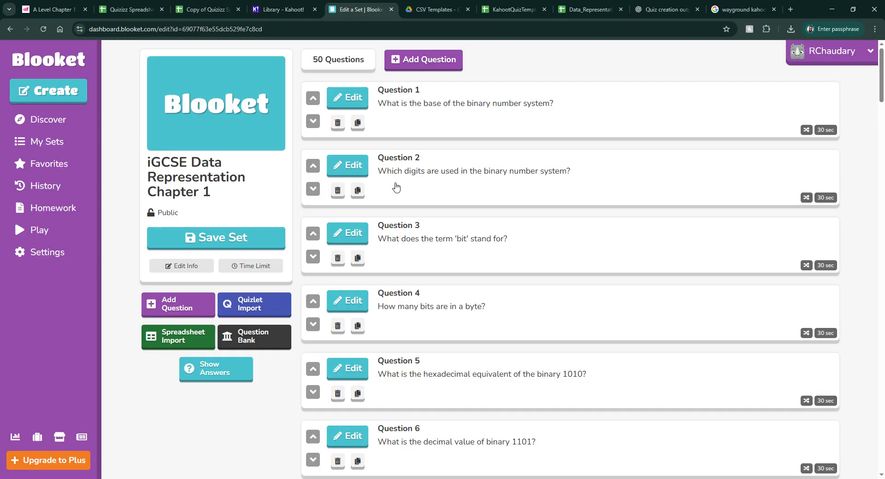
{"action": "left_click", "coordinate": [48, 91]}
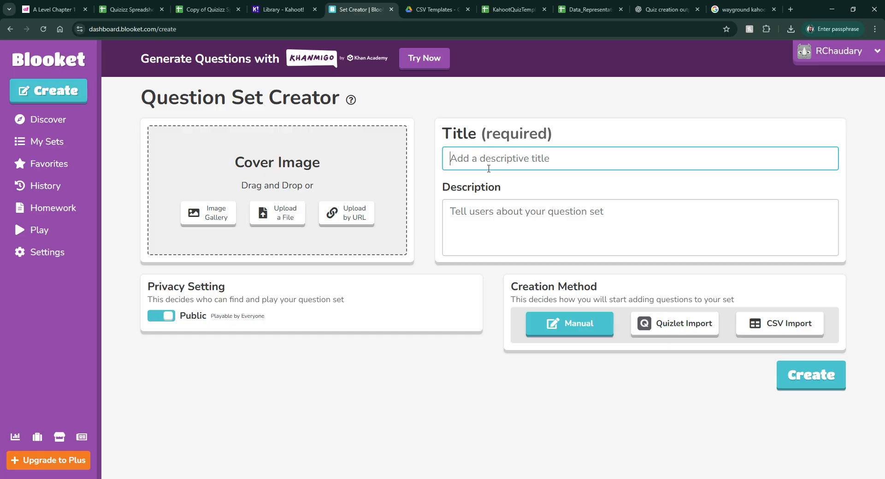
{"action": "type", "text": "A Lev"}
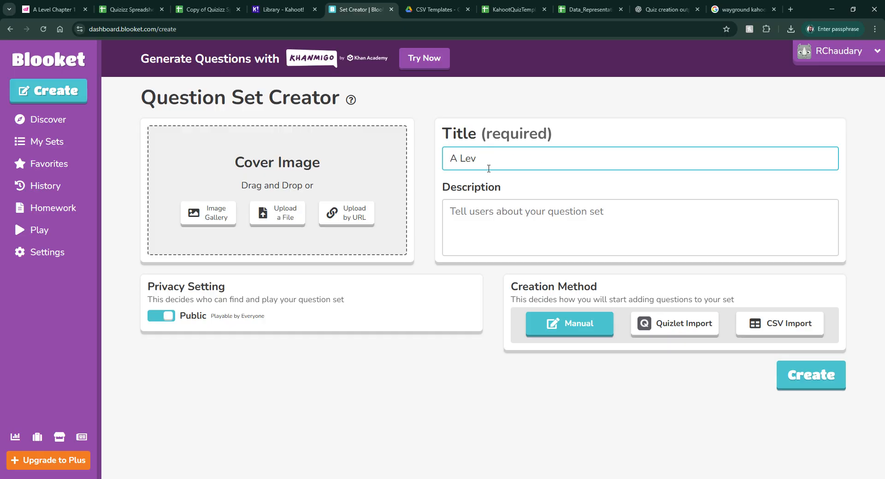
{"action": "type", "text": "el Chapter 1 Data Repre"}
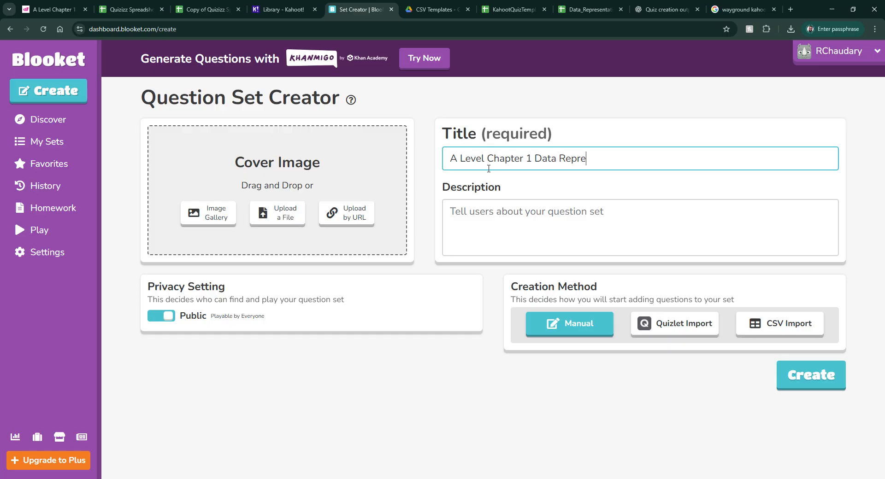
{"action": "type", "text": "sentation"}
{"action": "left_click", "coordinate": [763, 321]}
{"action": "left_click", "coordinate": [793, 385]}
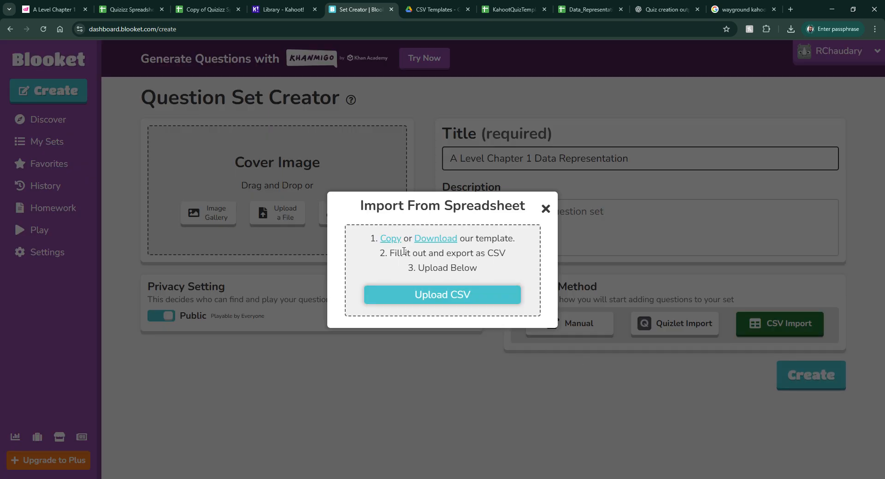
Download Blooket's spreadsheet template, upload it to the CSV Templates folder in Google Drive and open it in Google Sheets.
{"action": "left_click", "coordinate": [430, 244]}
{"action": "left_click", "coordinate": [437, 14]}
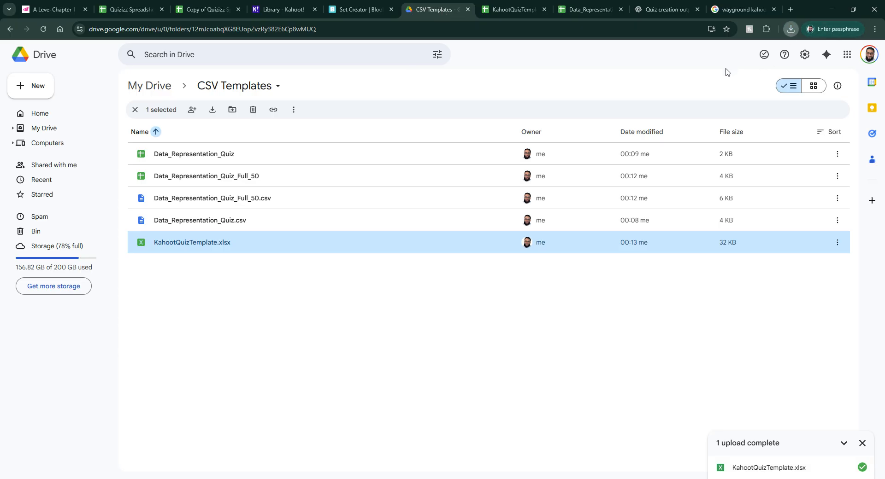
{"action": "left_click_drag", "start_coordinate": [726, 72], "coordinate": [426, 369]}
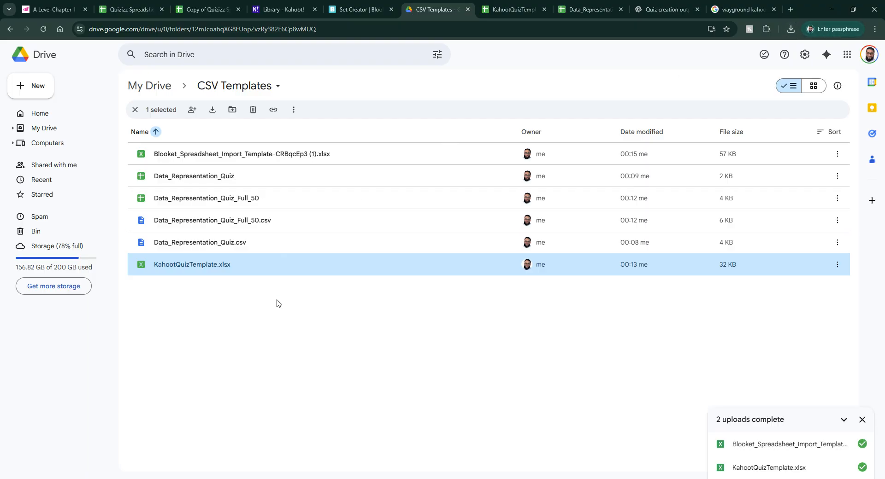
{"action": "left_click", "coordinate": [233, 159]}
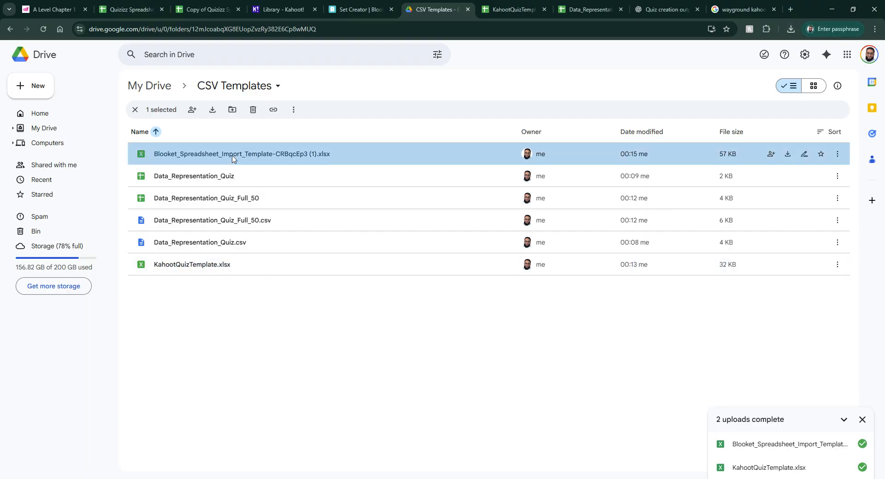
{"action": "double_click", "coordinate": [233, 159]}
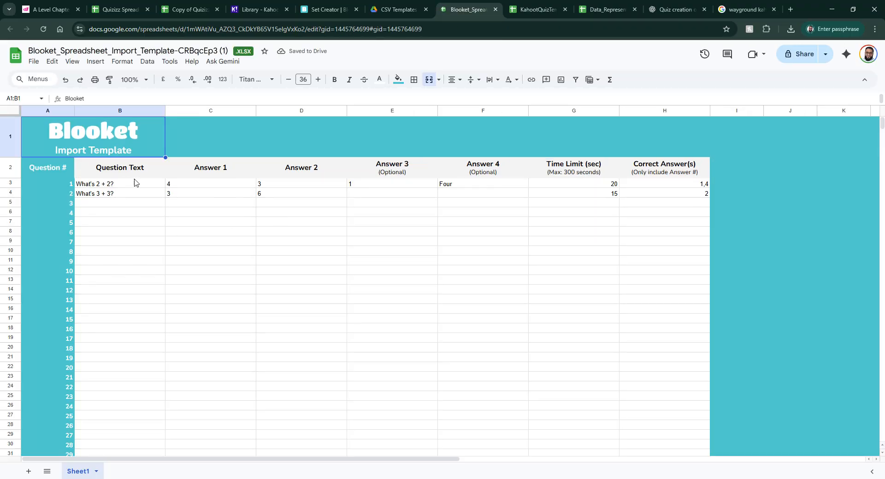
Copy the question data in B9:H58 of KahootQuizTemplate and paste it into the Blooket template starting at cell B3, replacing the sample questions.
{"action": "left_click", "coordinate": [537, 9]}
{"action": "left_click", "coordinate": [106, 262]}
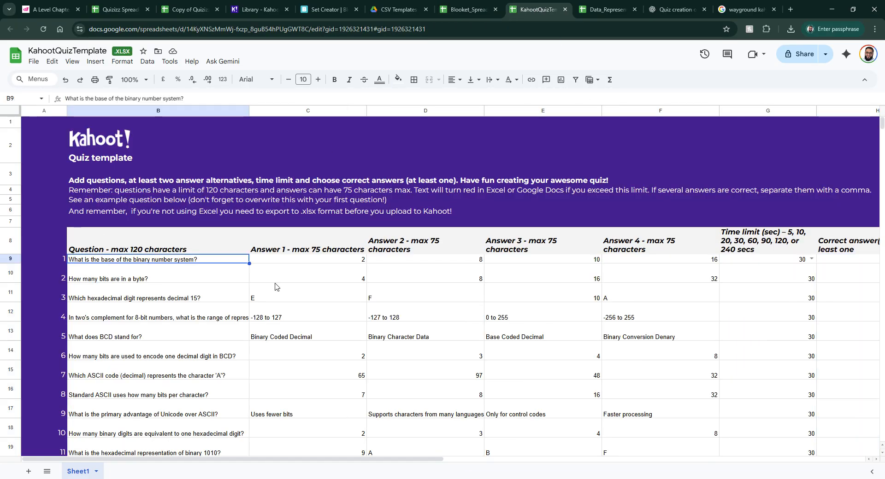
{"action": "key", "text": "ctrl+shift+Right"}
{"action": "key", "text": "ctrl+shift+Down"}
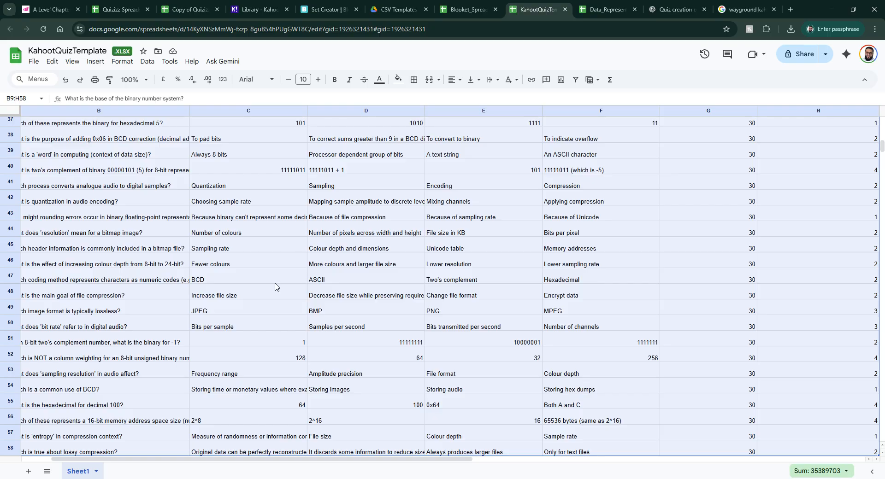
{"action": "scroll", "coordinate": [225, 292], "scroll_direction": "down", "scroll_amount": 2}
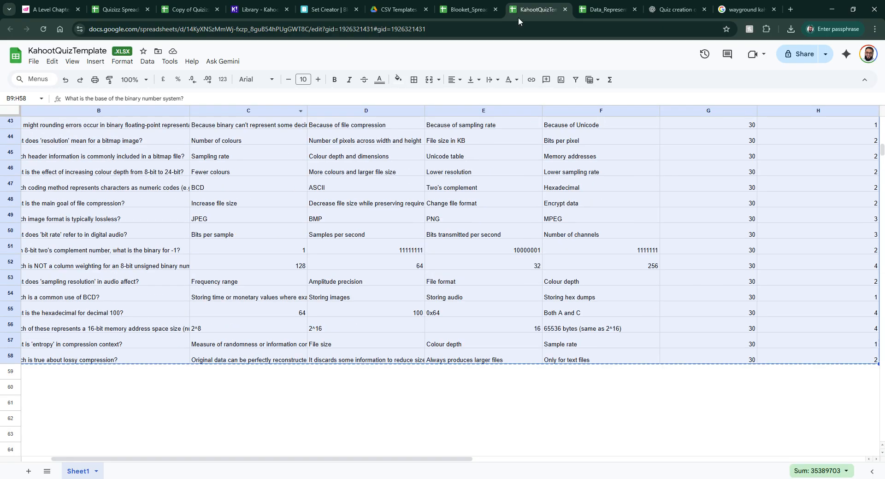
{"action": "left_click", "coordinate": [467, 11]}
{"action": "left_click", "coordinate": [129, 185]}
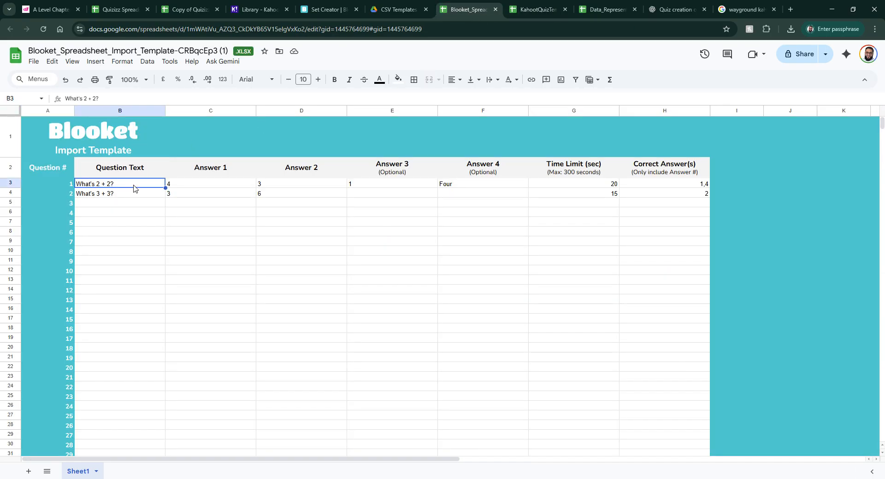
{"action": "key", "text": "ctrl+v"}
{"action": "scroll", "coordinate": [394, 260], "scroll_direction": "down", "scroll_amount": 10}
{"action": "scroll", "coordinate": [393, 261], "scroll_direction": "up", "scroll_amount": 10}
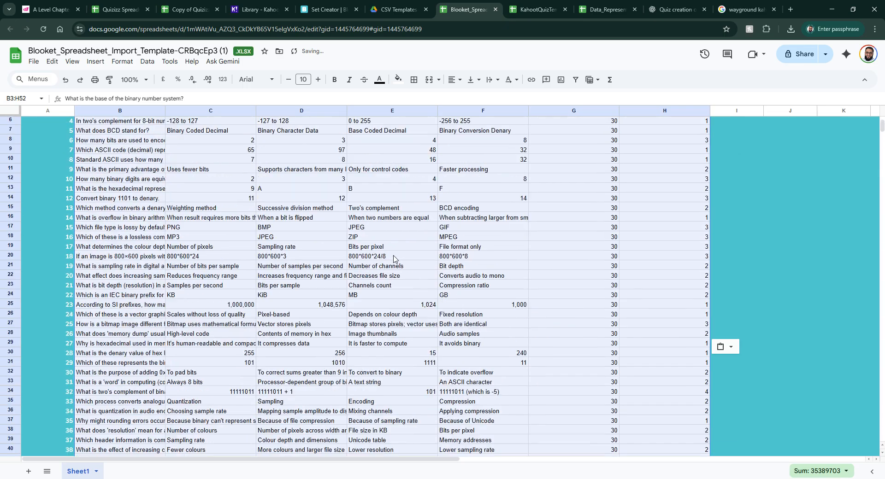
Check Blooket's import instructions for the required format, then download the filled Blooket template as comma-separated values (.csv).
{"action": "left_click", "coordinate": [36, 62]}
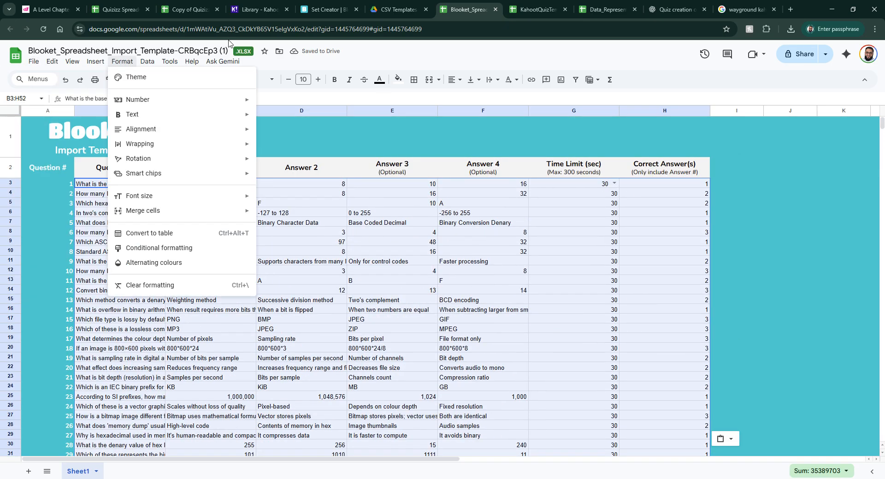
{"action": "left_click", "coordinate": [319, 10]}
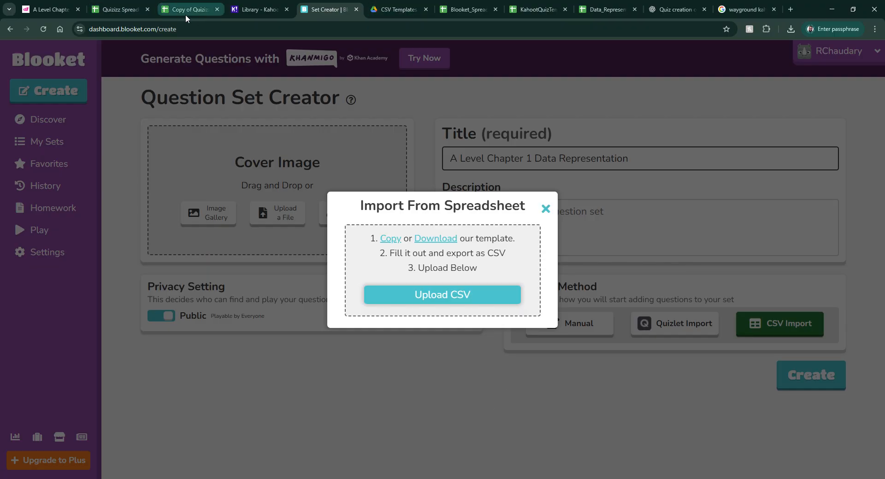
{"action": "left_click", "coordinate": [459, 11]}
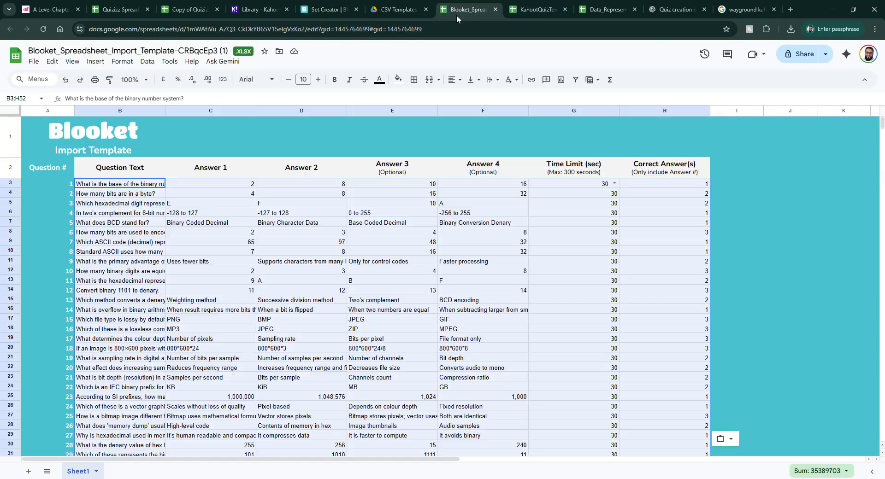
{"action": "left_click", "coordinate": [34, 61]}
{"action": "mouse_move", "coordinate": [90, 188]}
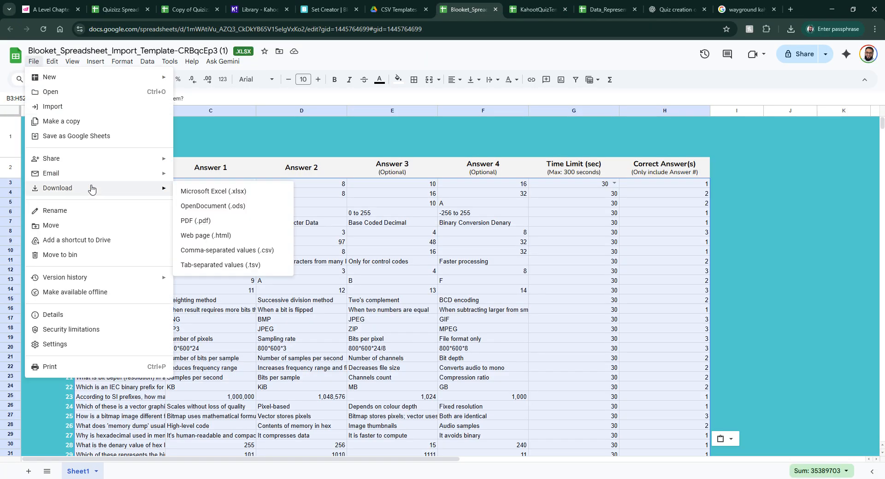
{"action": "left_click", "coordinate": [209, 250]}
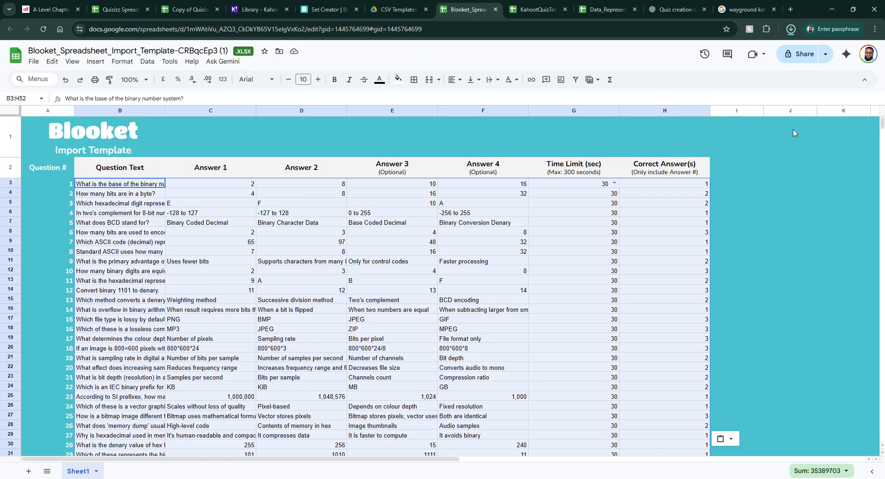
Switch back to Blooket and upload the downloaded CSV to the spreadsheet import.
{"action": "left_click", "coordinate": [328, 9]}
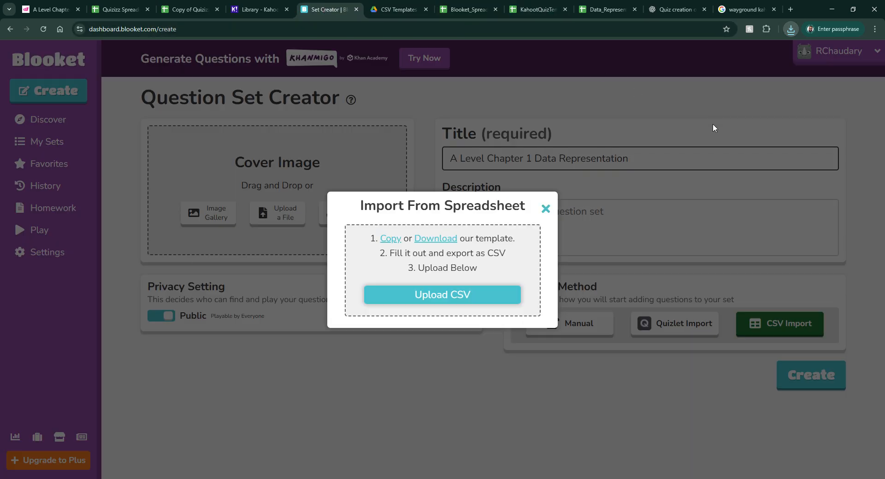
{"action": "left_click", "coordinate": [790, 30]}
{"action": "left_click_drag", "start_coordinate": [715, 73], "coordinate": [474, 272]}
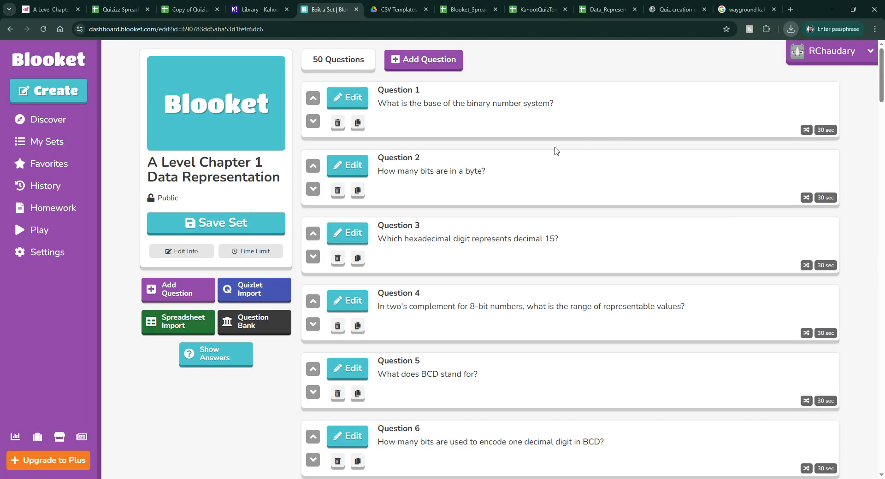
Look through the imported questions and save the A Level Chapter 1 Data Representation set.
{"action": "scroll", "coordinate": [606, 197], "scroll_direction": "down", "scroll_amount": 20}
{"action": "scroll", "coordinate": [655, 318], "scroll_direction": "down", "scroll_amount": 9}
{"action": "scroll", "coordinate": [670, 316], "scroll_direction": "up", "scroll_amount": 20}
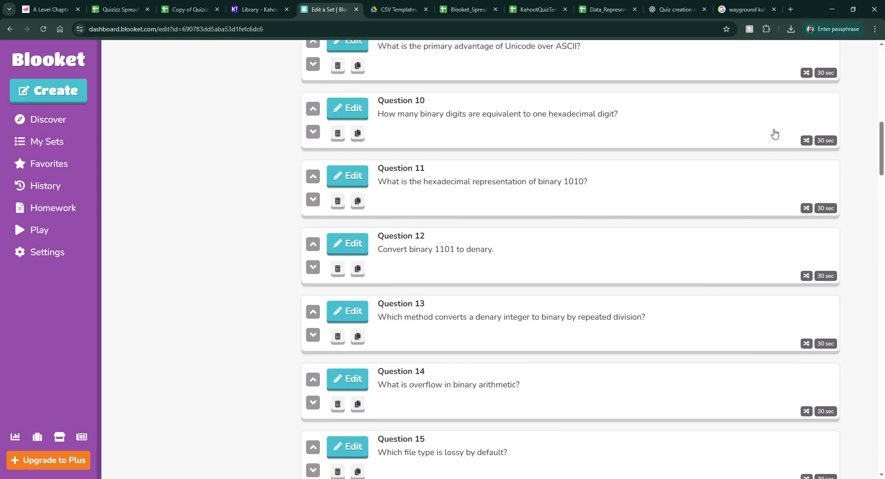
{"action": "scroll", "coordinate": [855, 68], "scroll_direction": "up", "scroll_amount": 3}
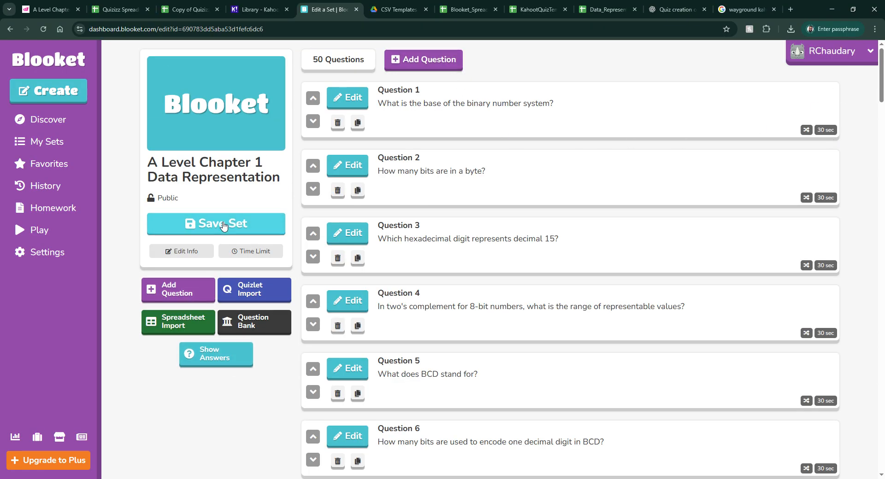
{"action": "left_click", "coordinate": [234, 223]}
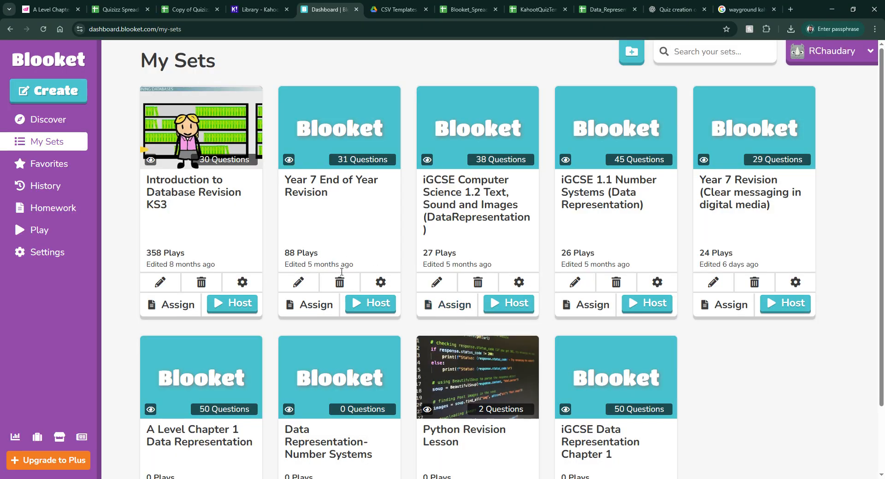
{"action": "scroll", "coordinate": [703, 400], "scroll_direction": "down", "scroll_amount": 2}
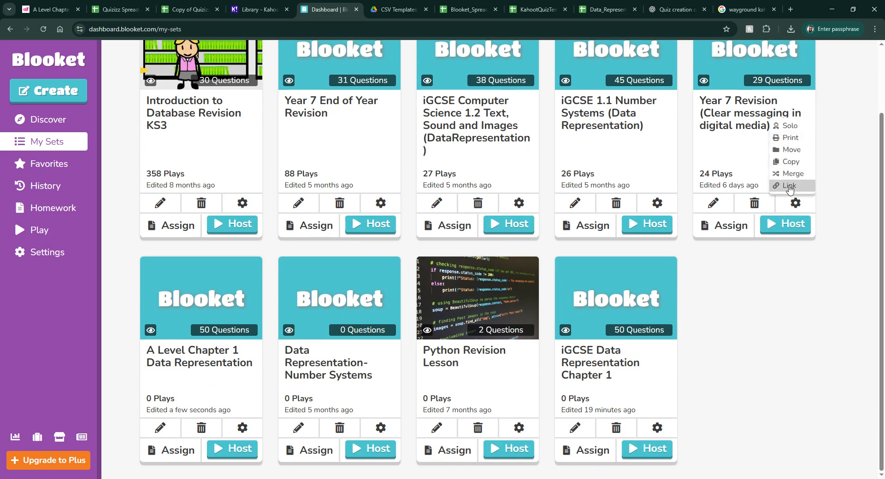
{"action": "scroll", "coordinate": [747, 239], "scroll_direction": "up", "scroll_amount": 2}
{"action": "mouse_move", "coordinate": [657, 282]}
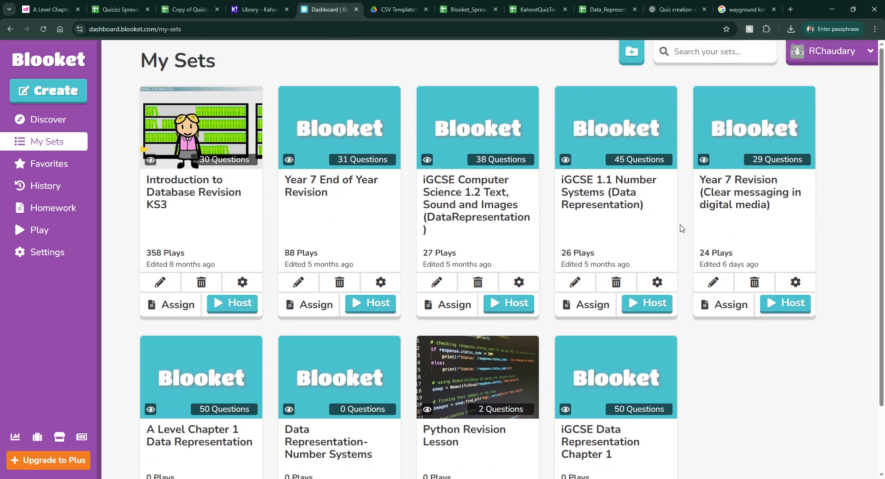